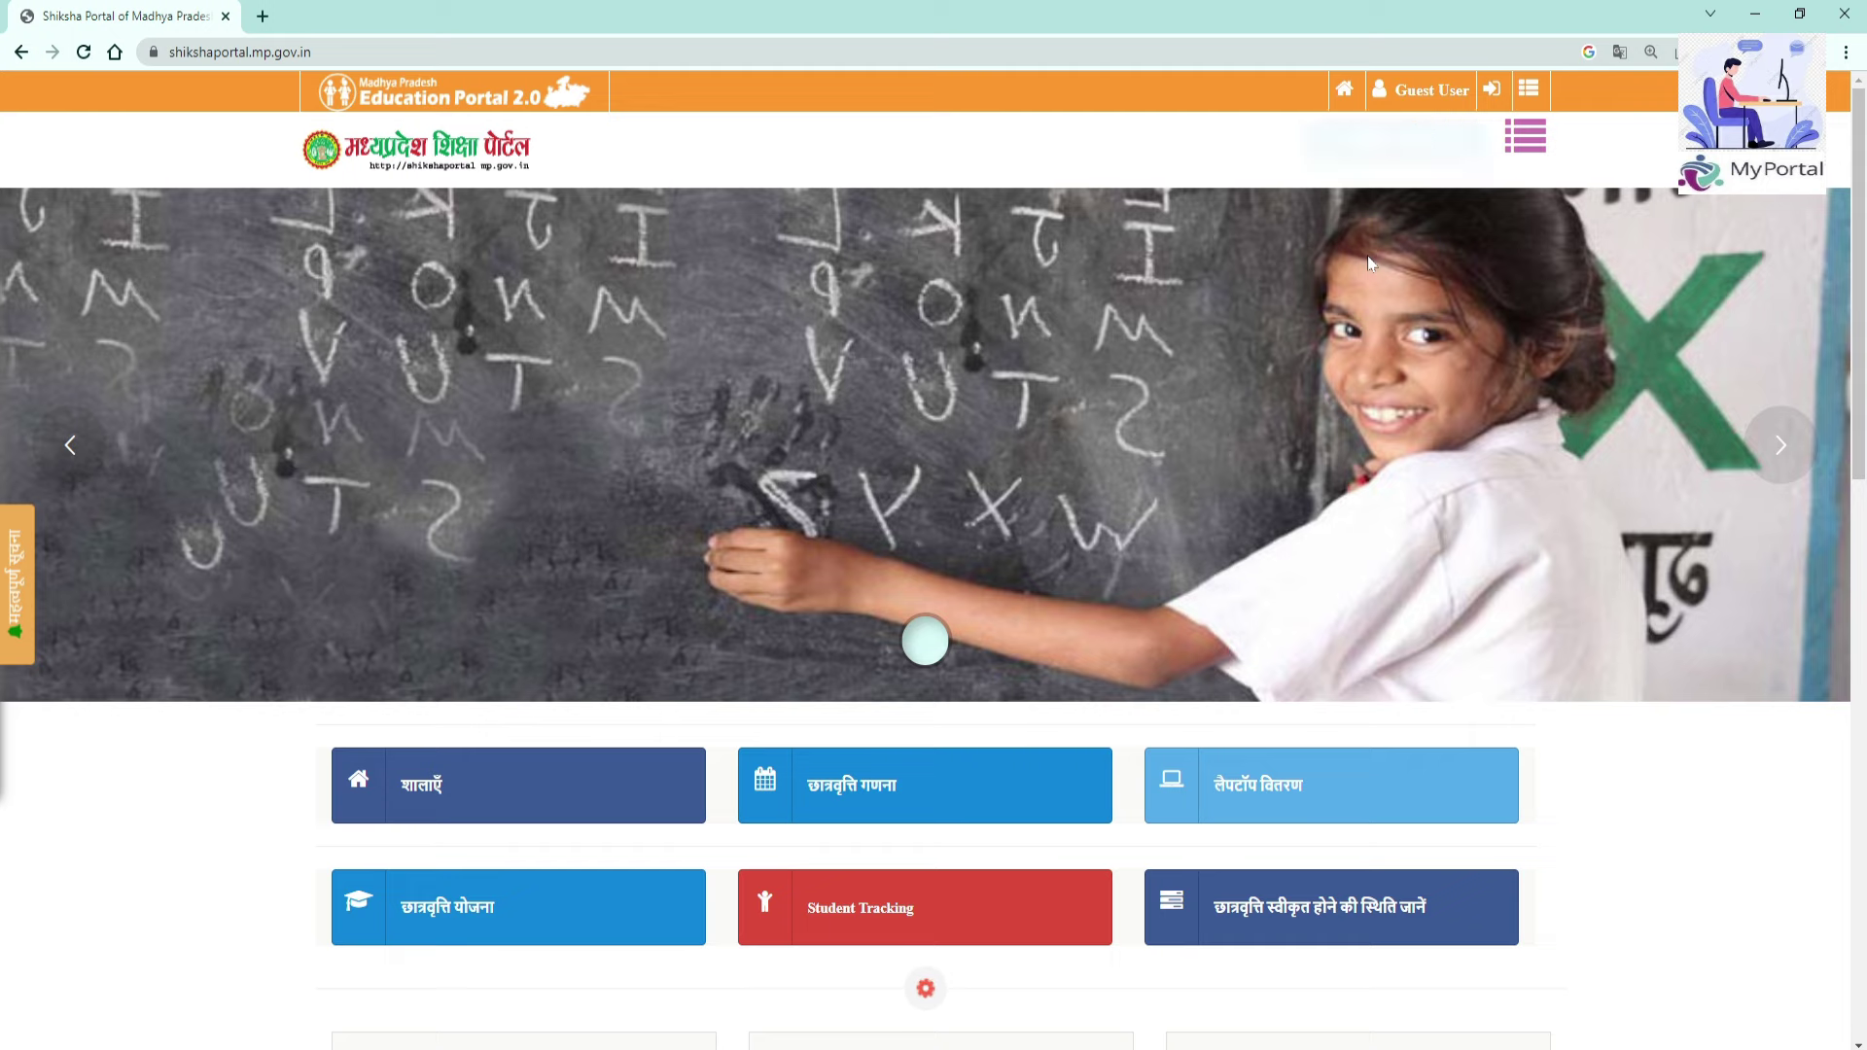
Step: Log in to the portal with the saved credentials and displayed verification code, and open the Admission Mgmt module
left_click(1495, 95)
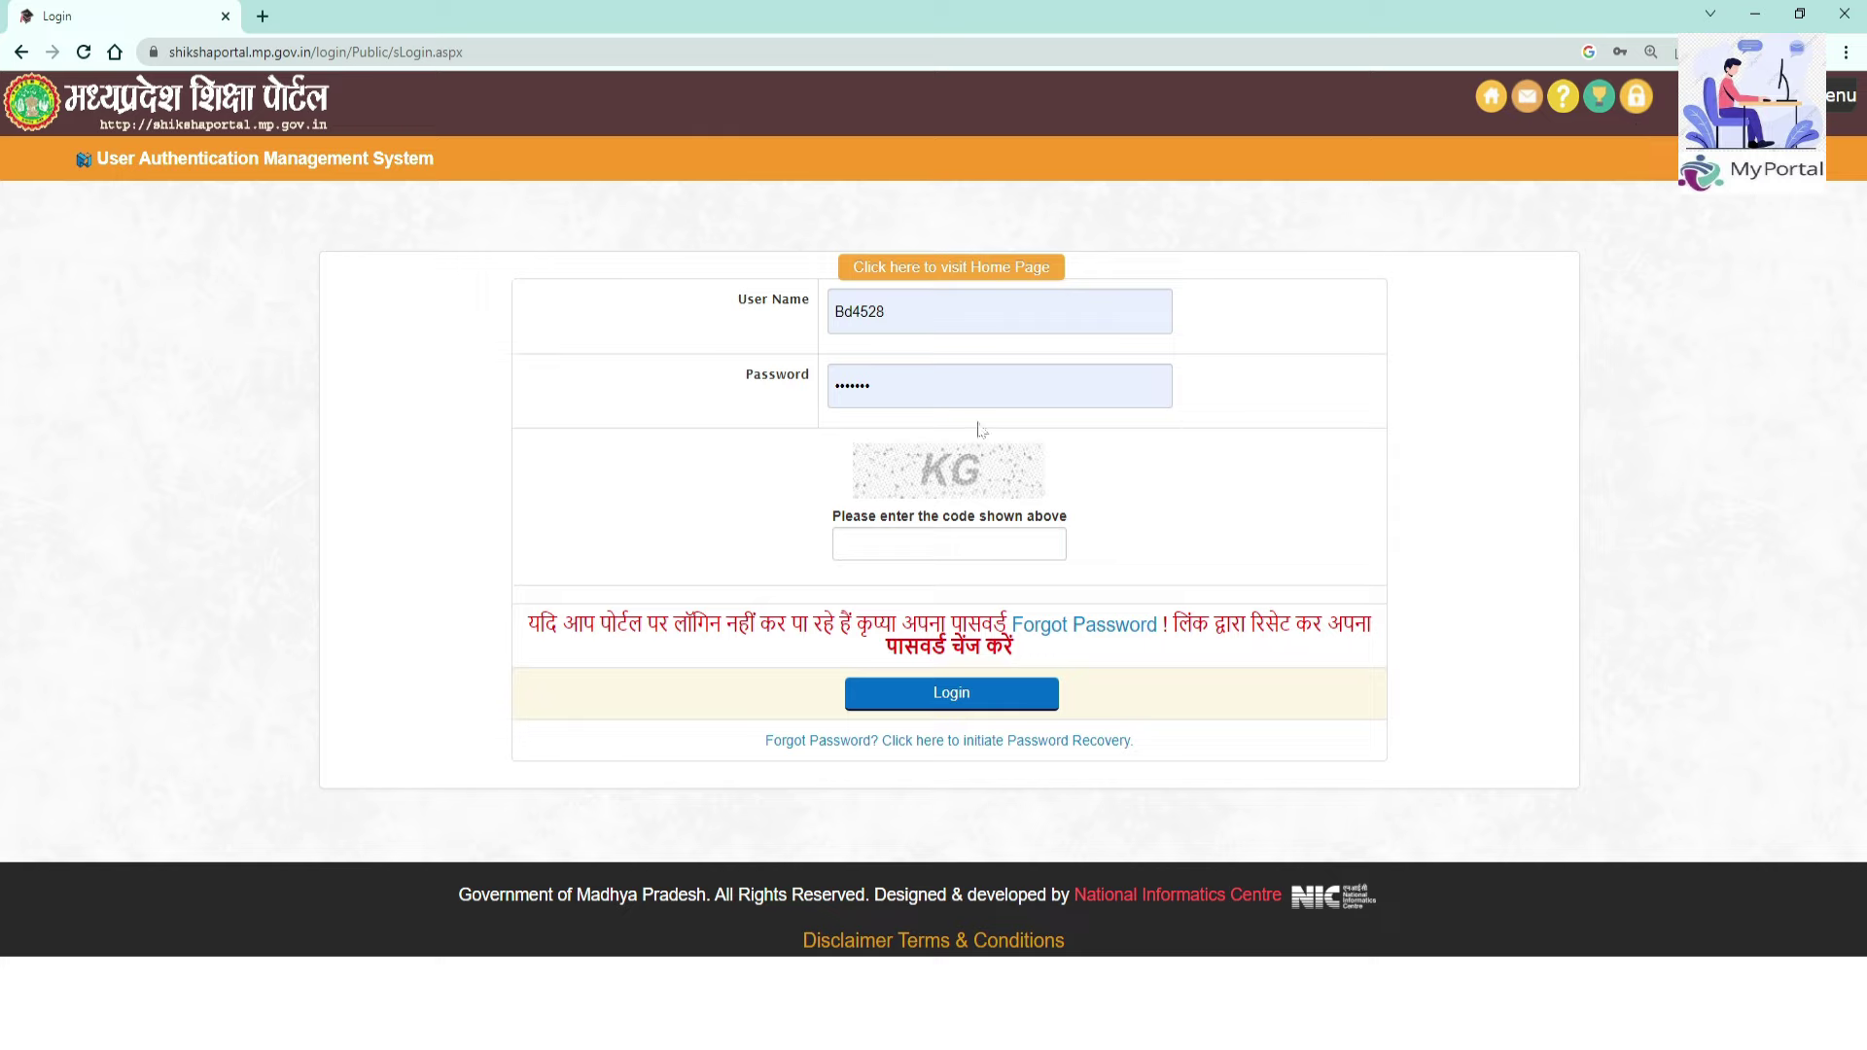
left_click(949, 544)
type("k")
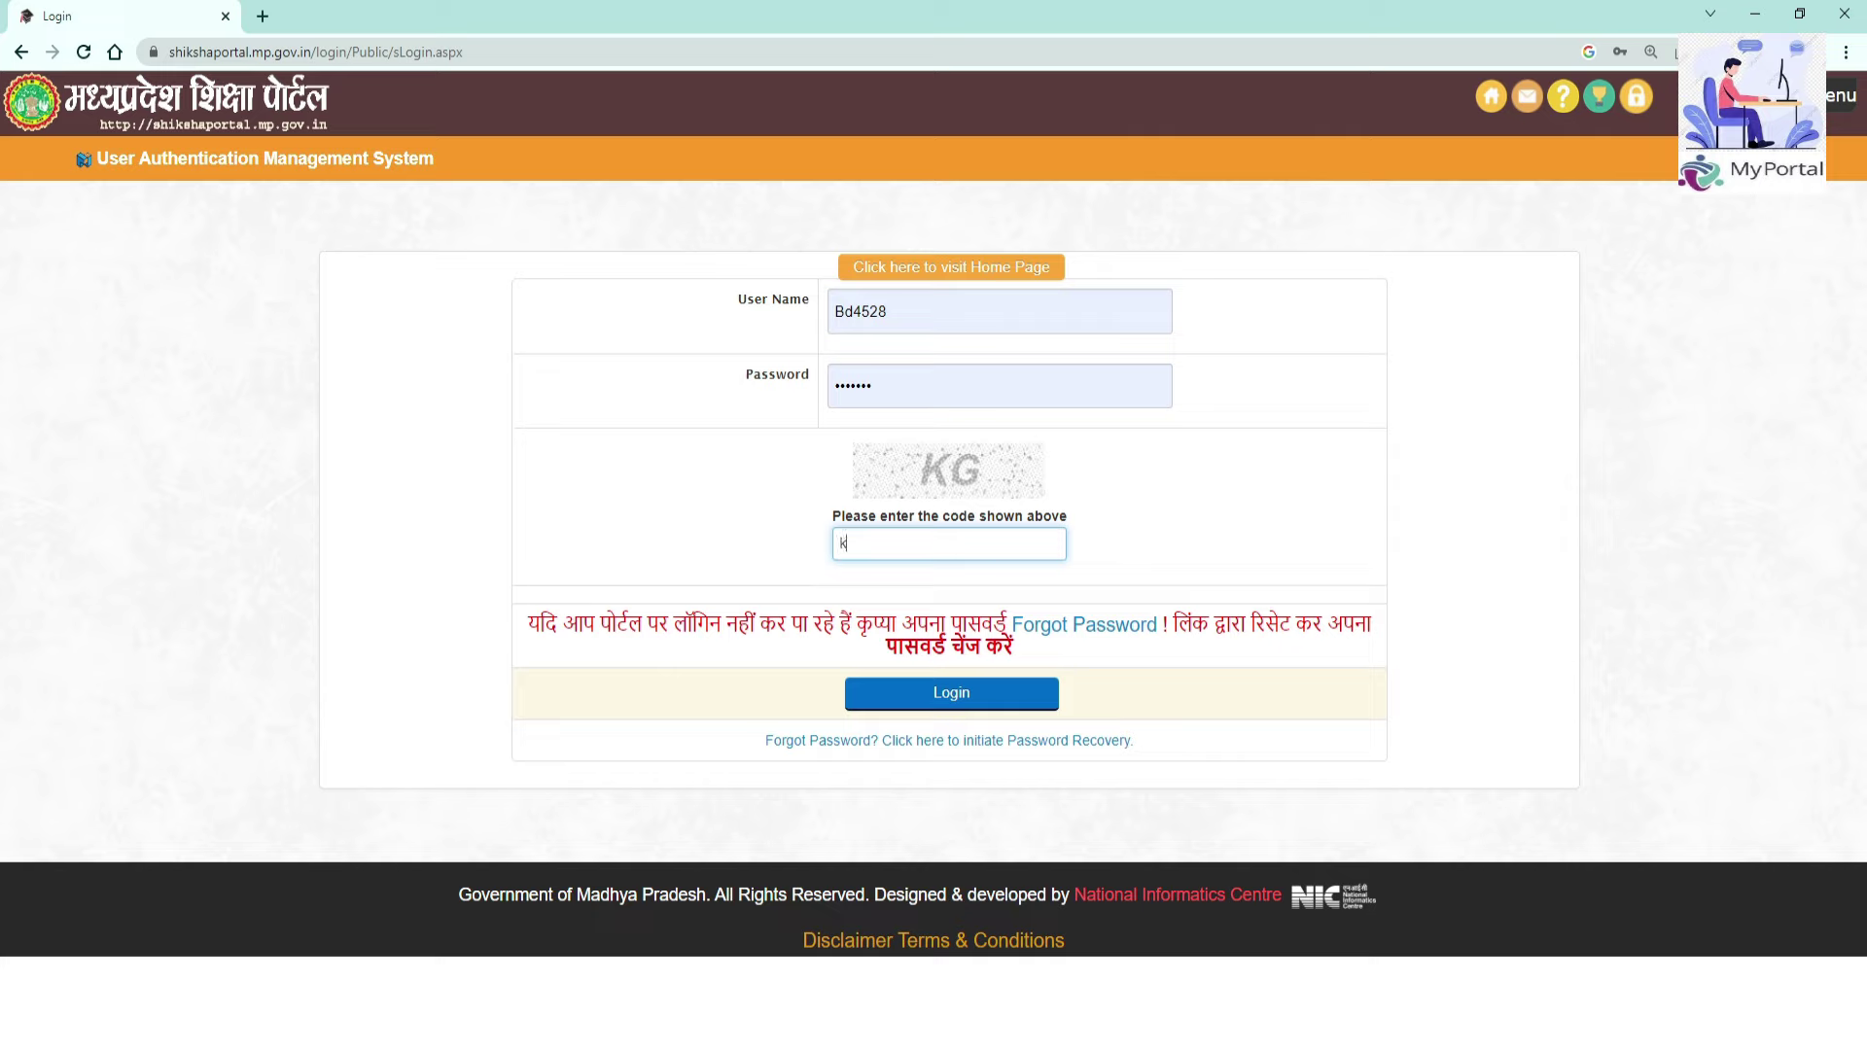
type("g")
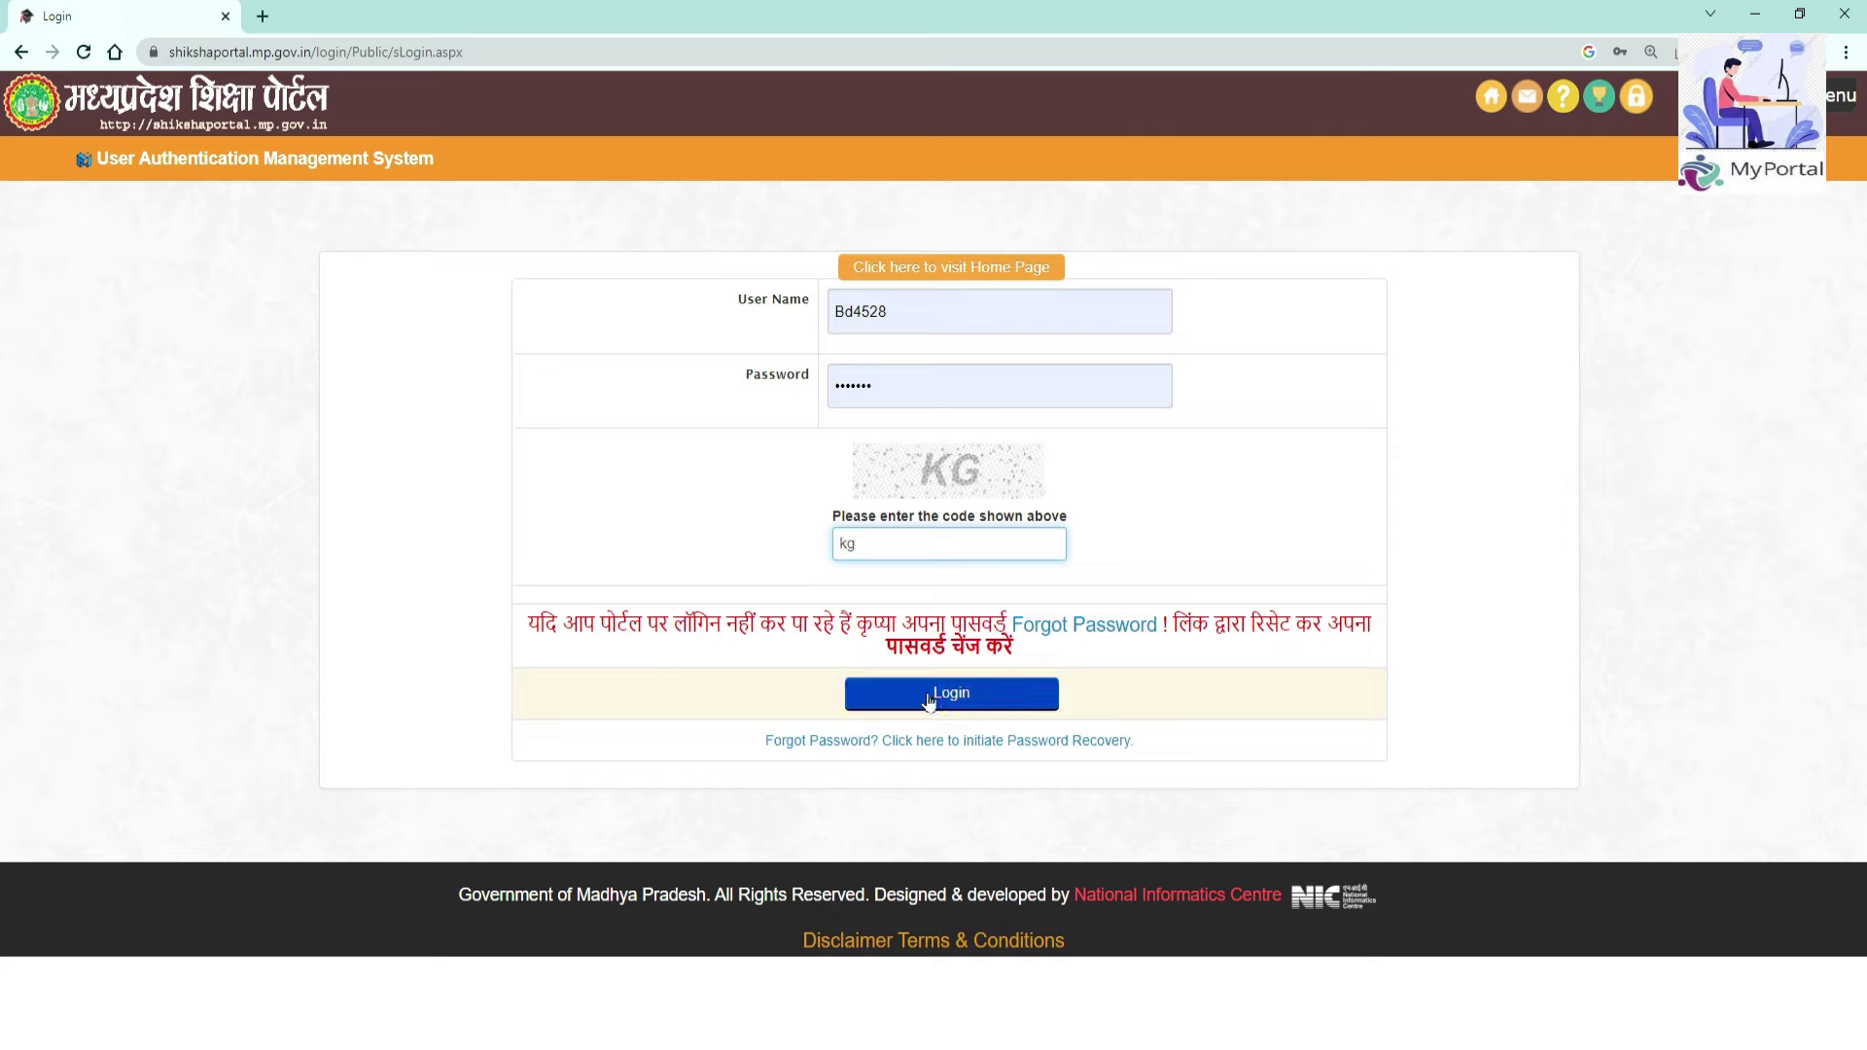
left_click(961, 704)
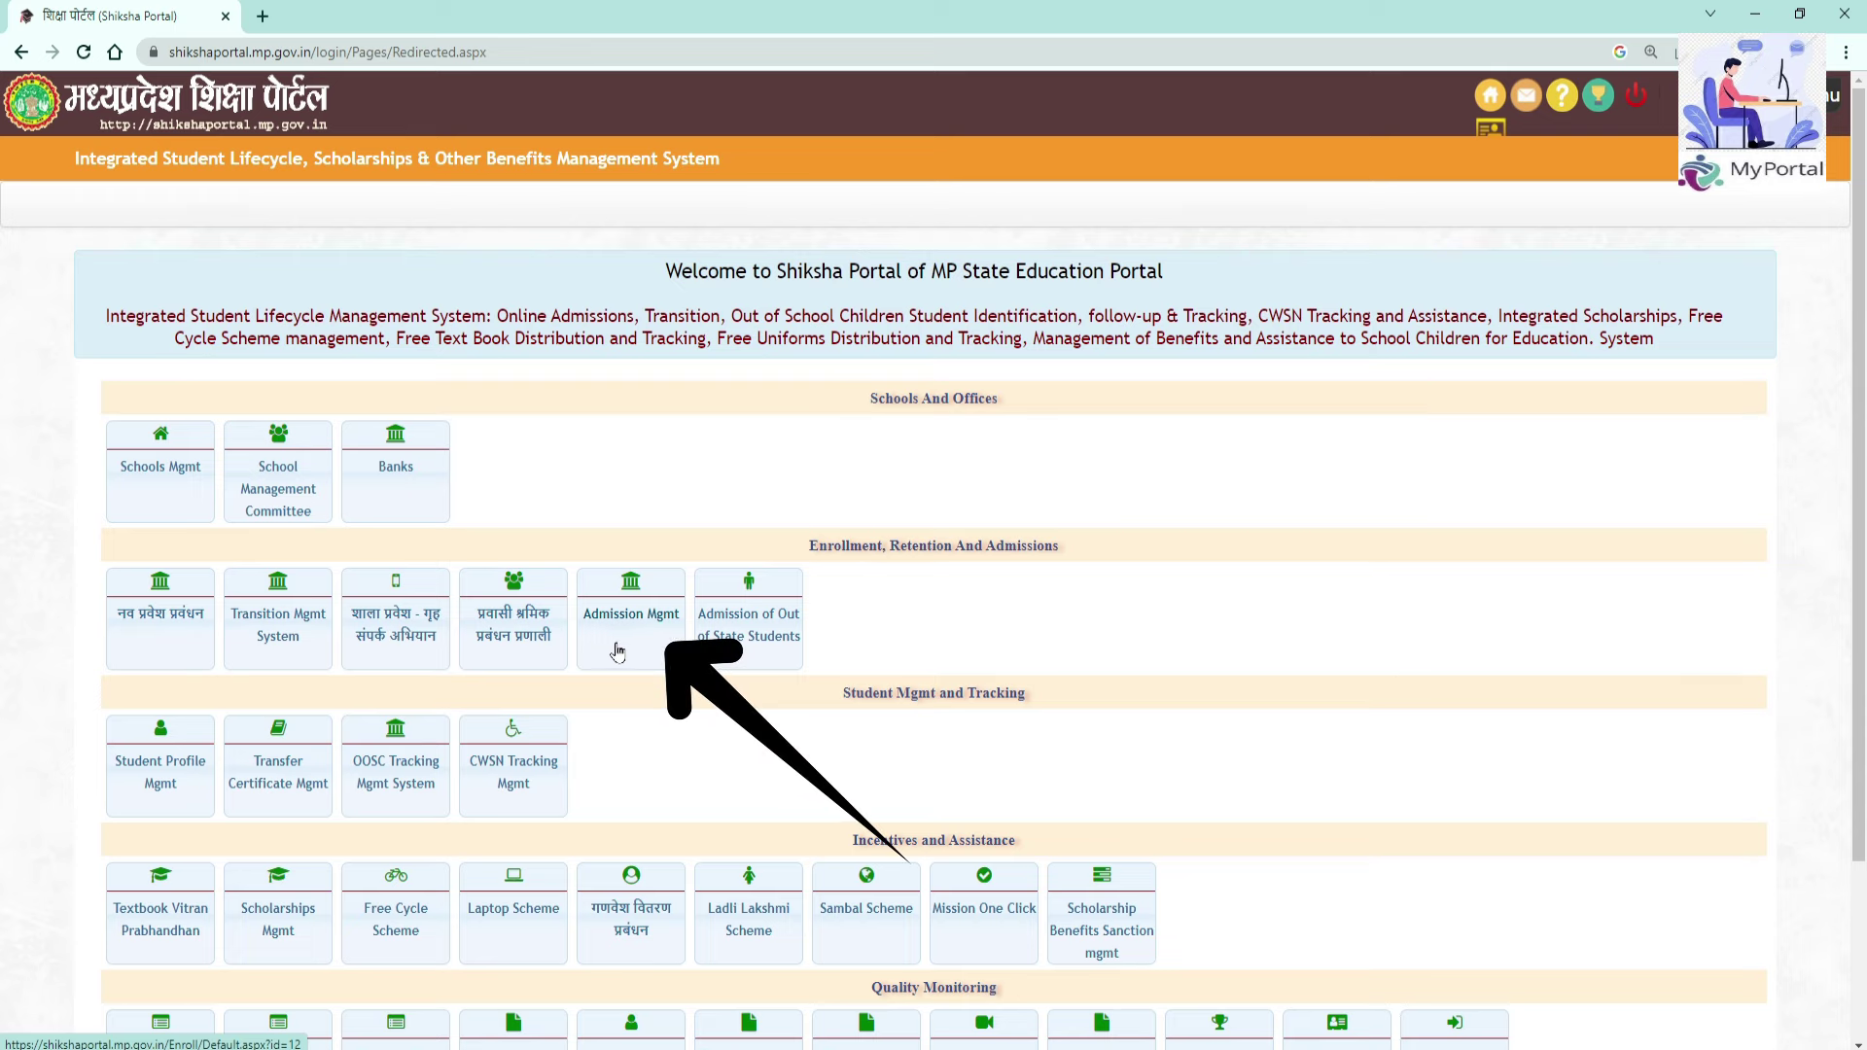
left_click(638, 622)
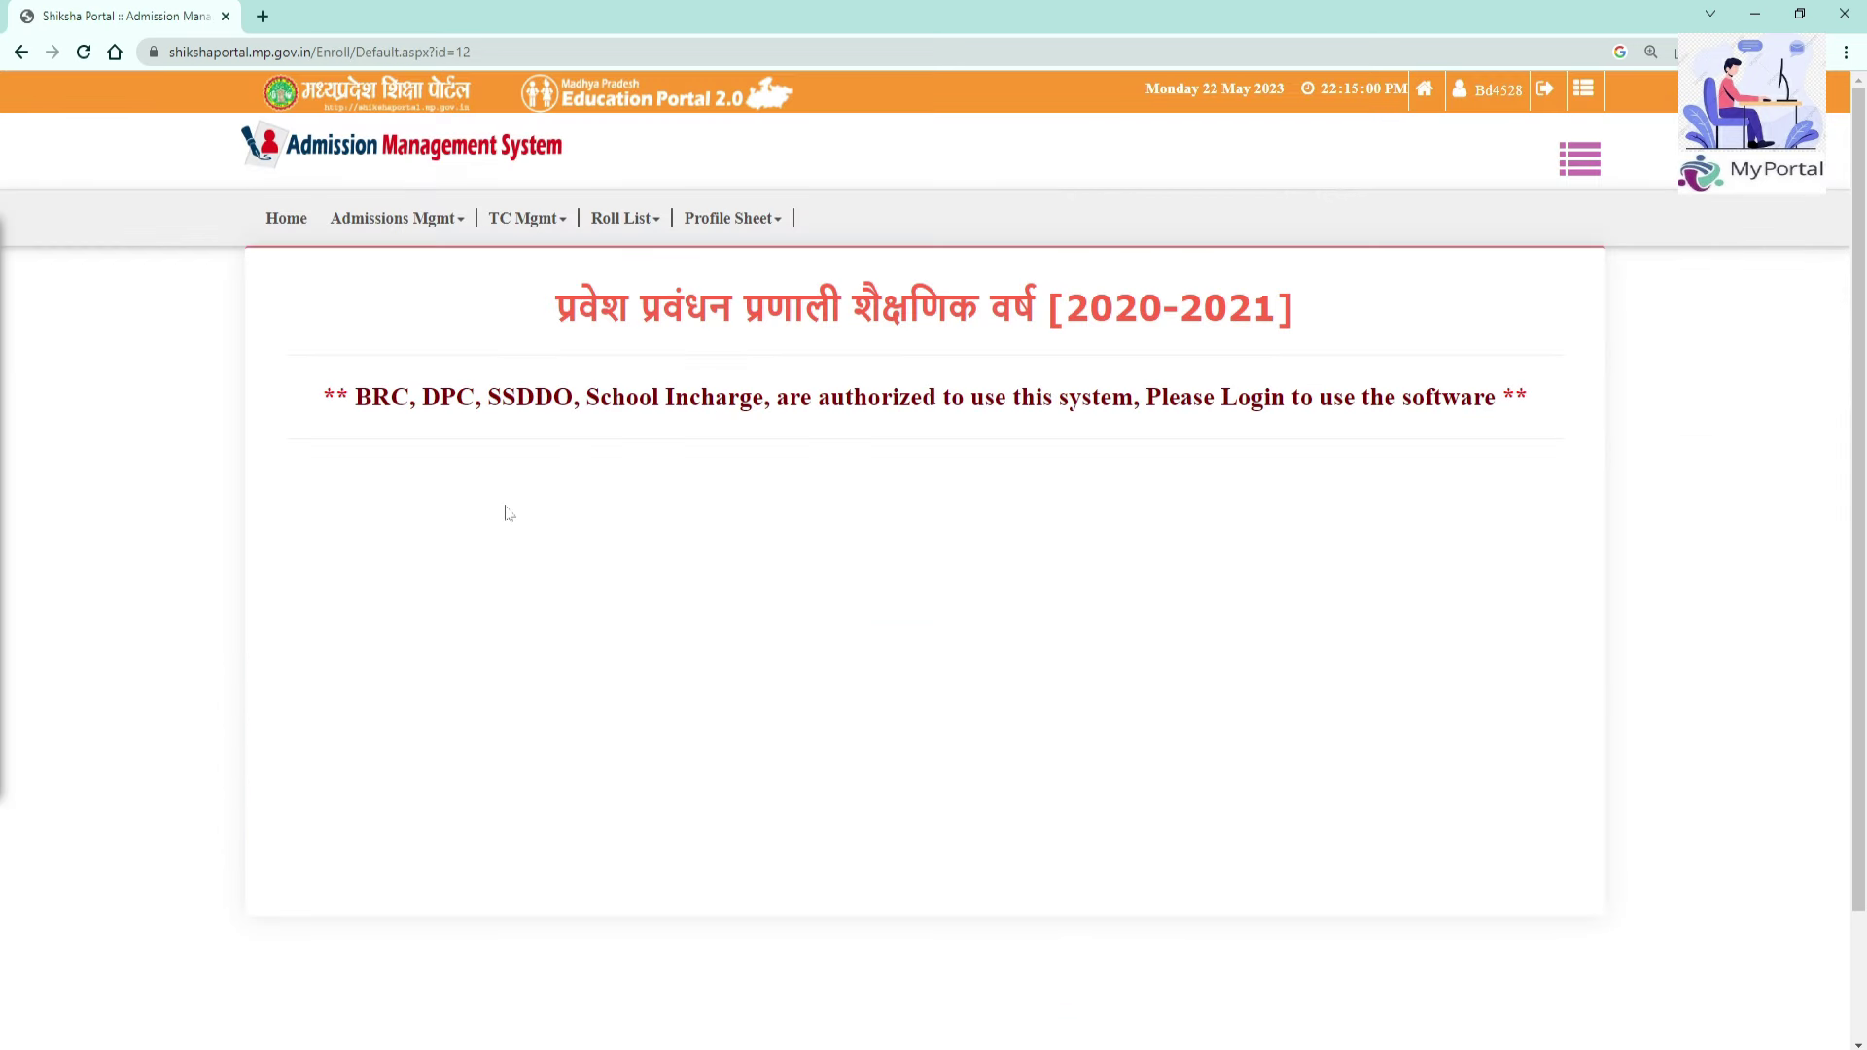
Step: Open the New Admissions [Format - 1B] form, select academic year 2023-24, and activate the Samagra Id field
left_click(390, 220)
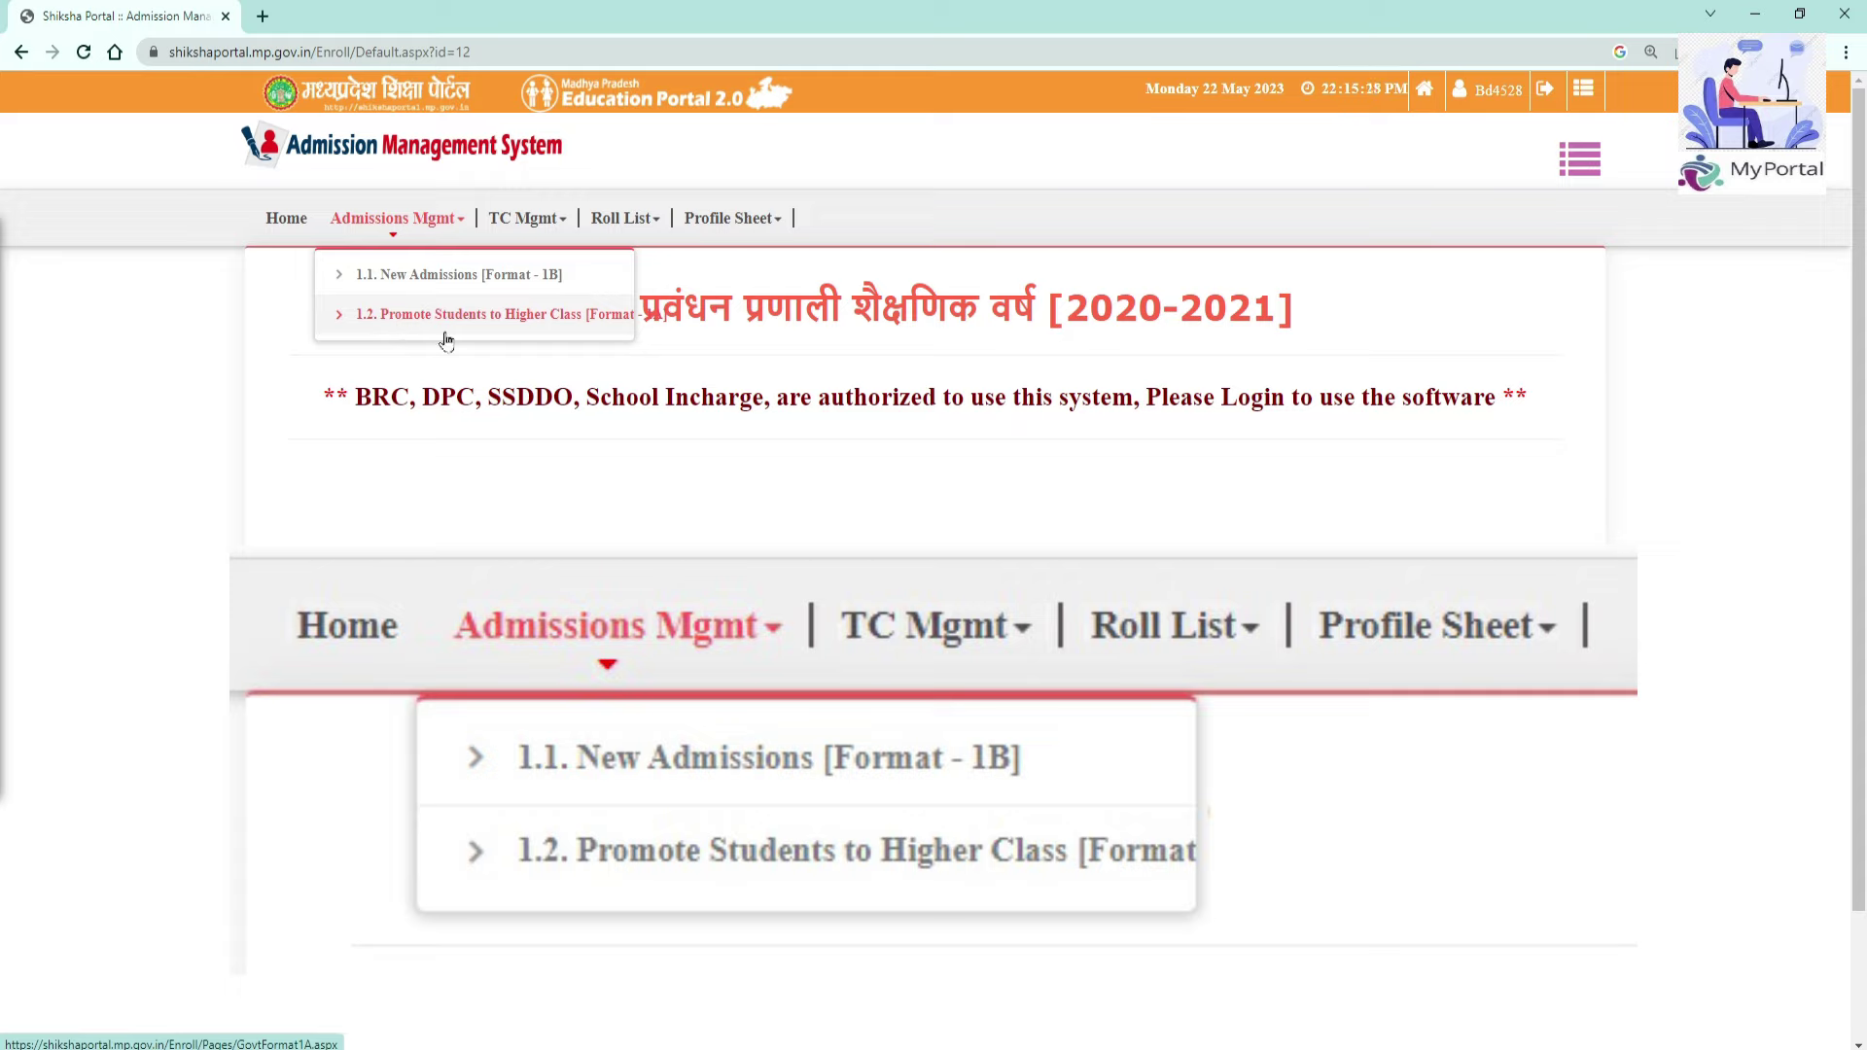
left_click(447, 279)
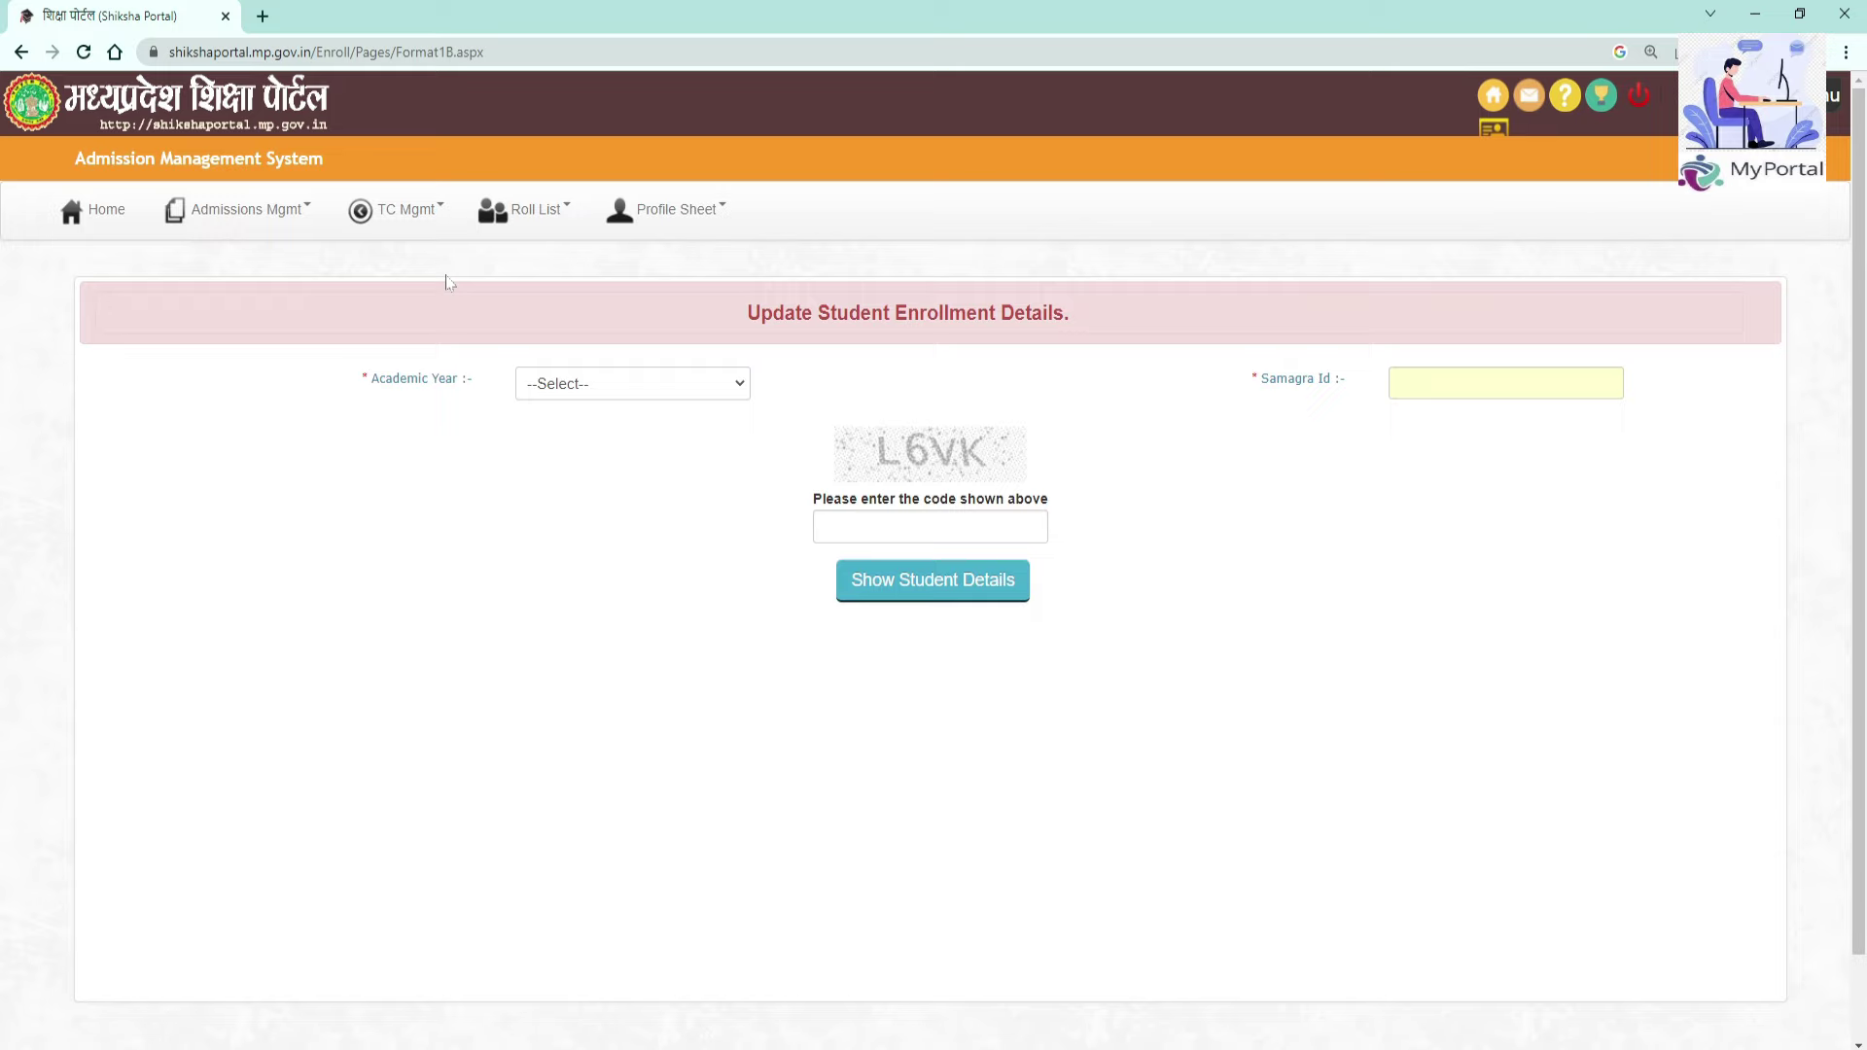
left_click(590, 389)
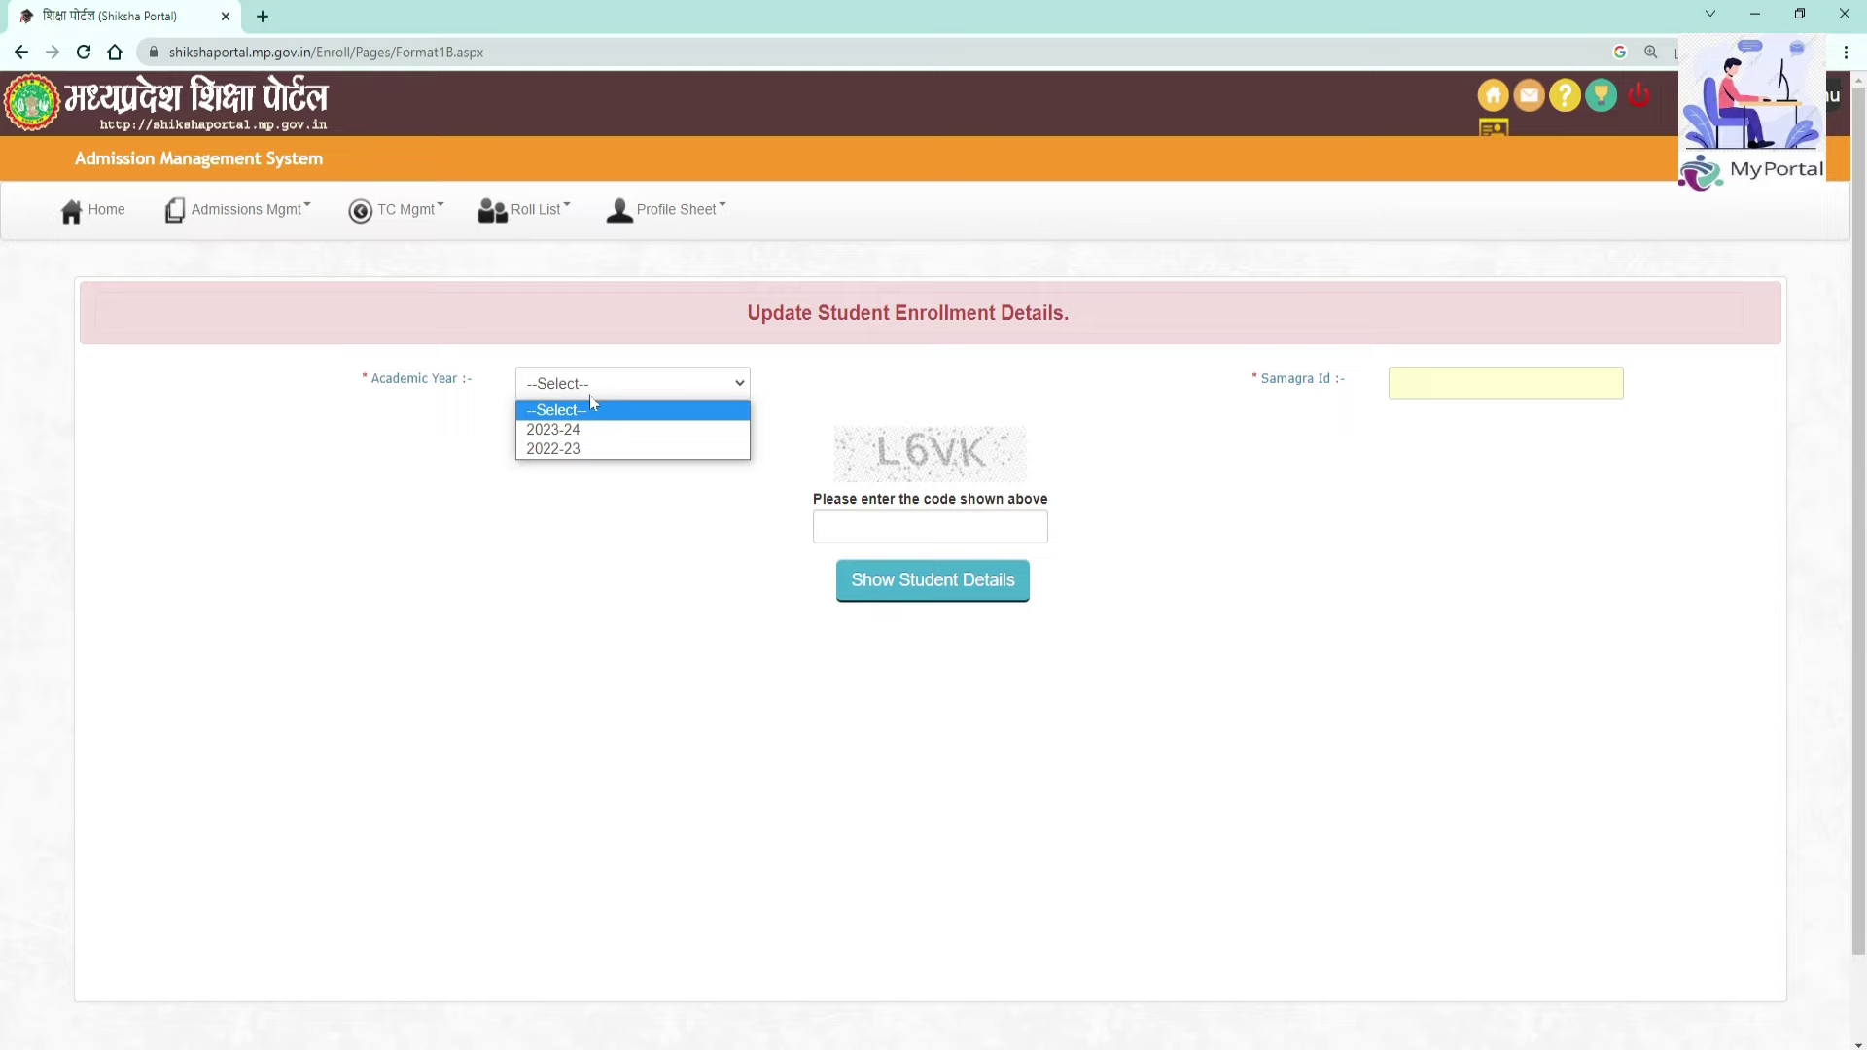
left_click(583, 429)
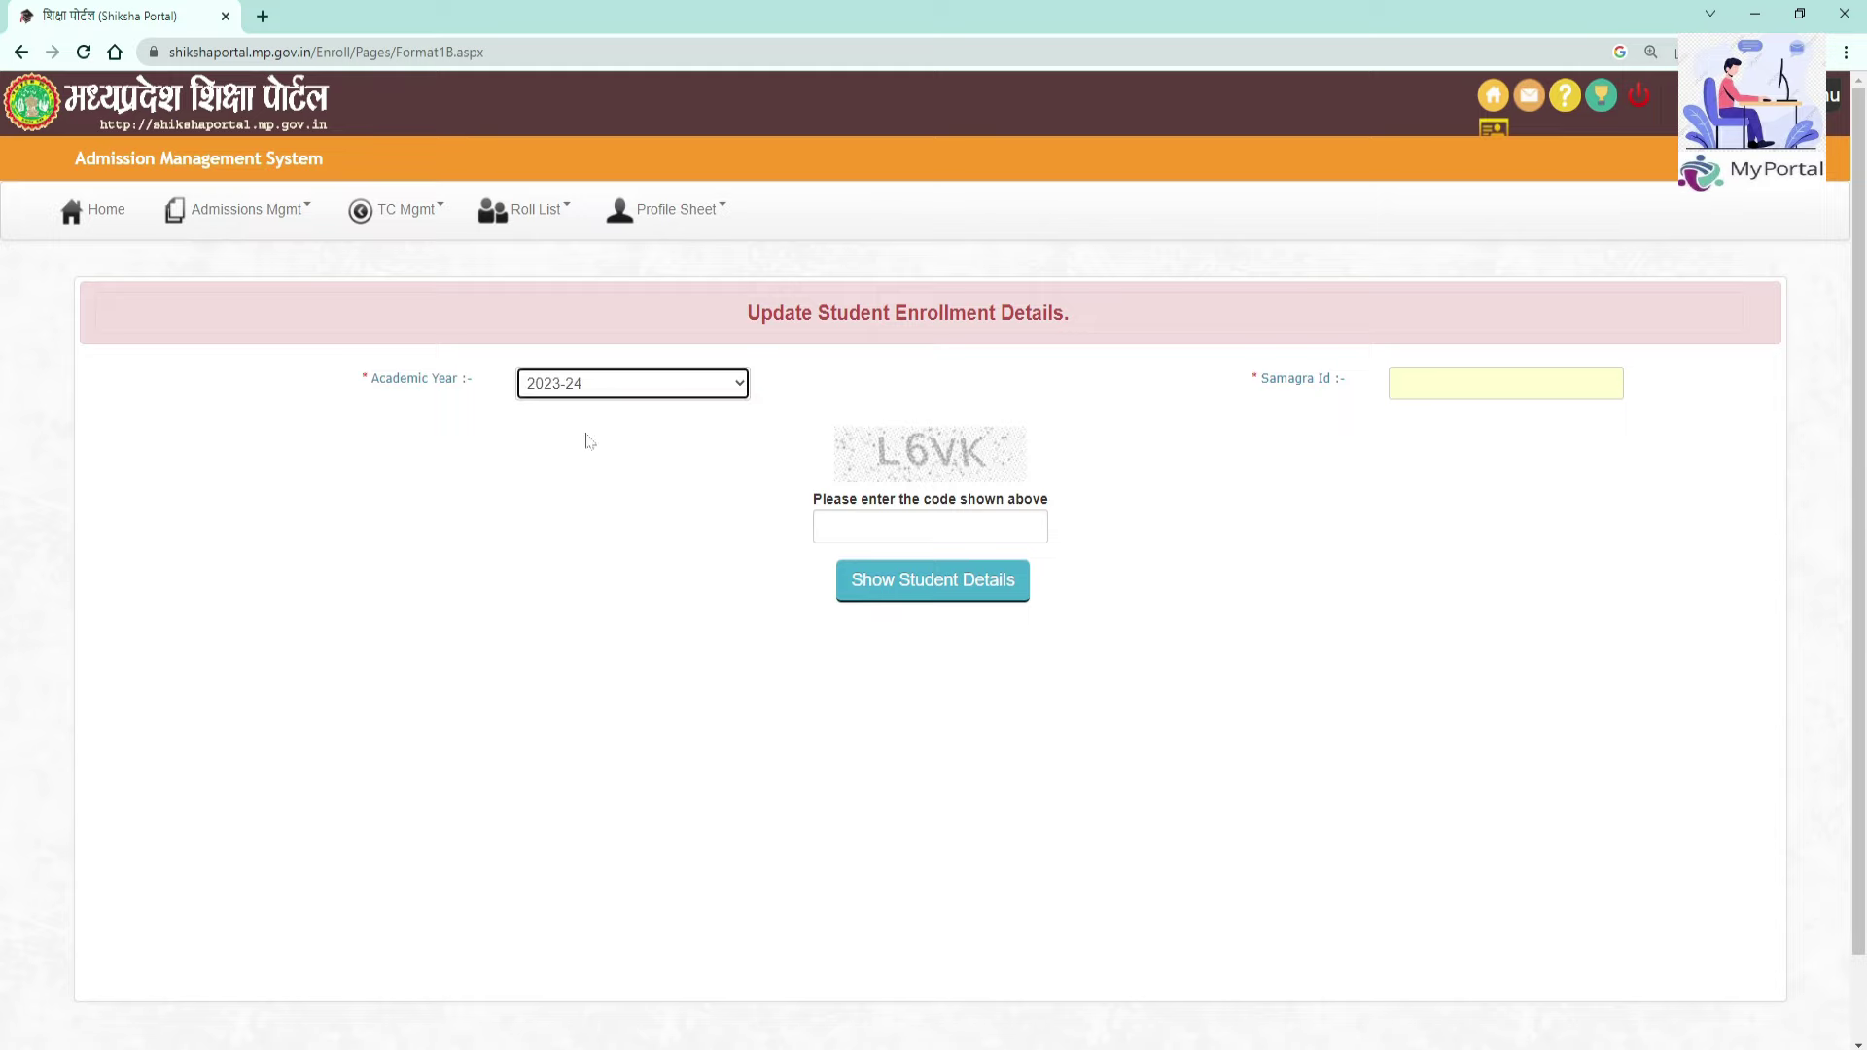
left_click(1505, 383)
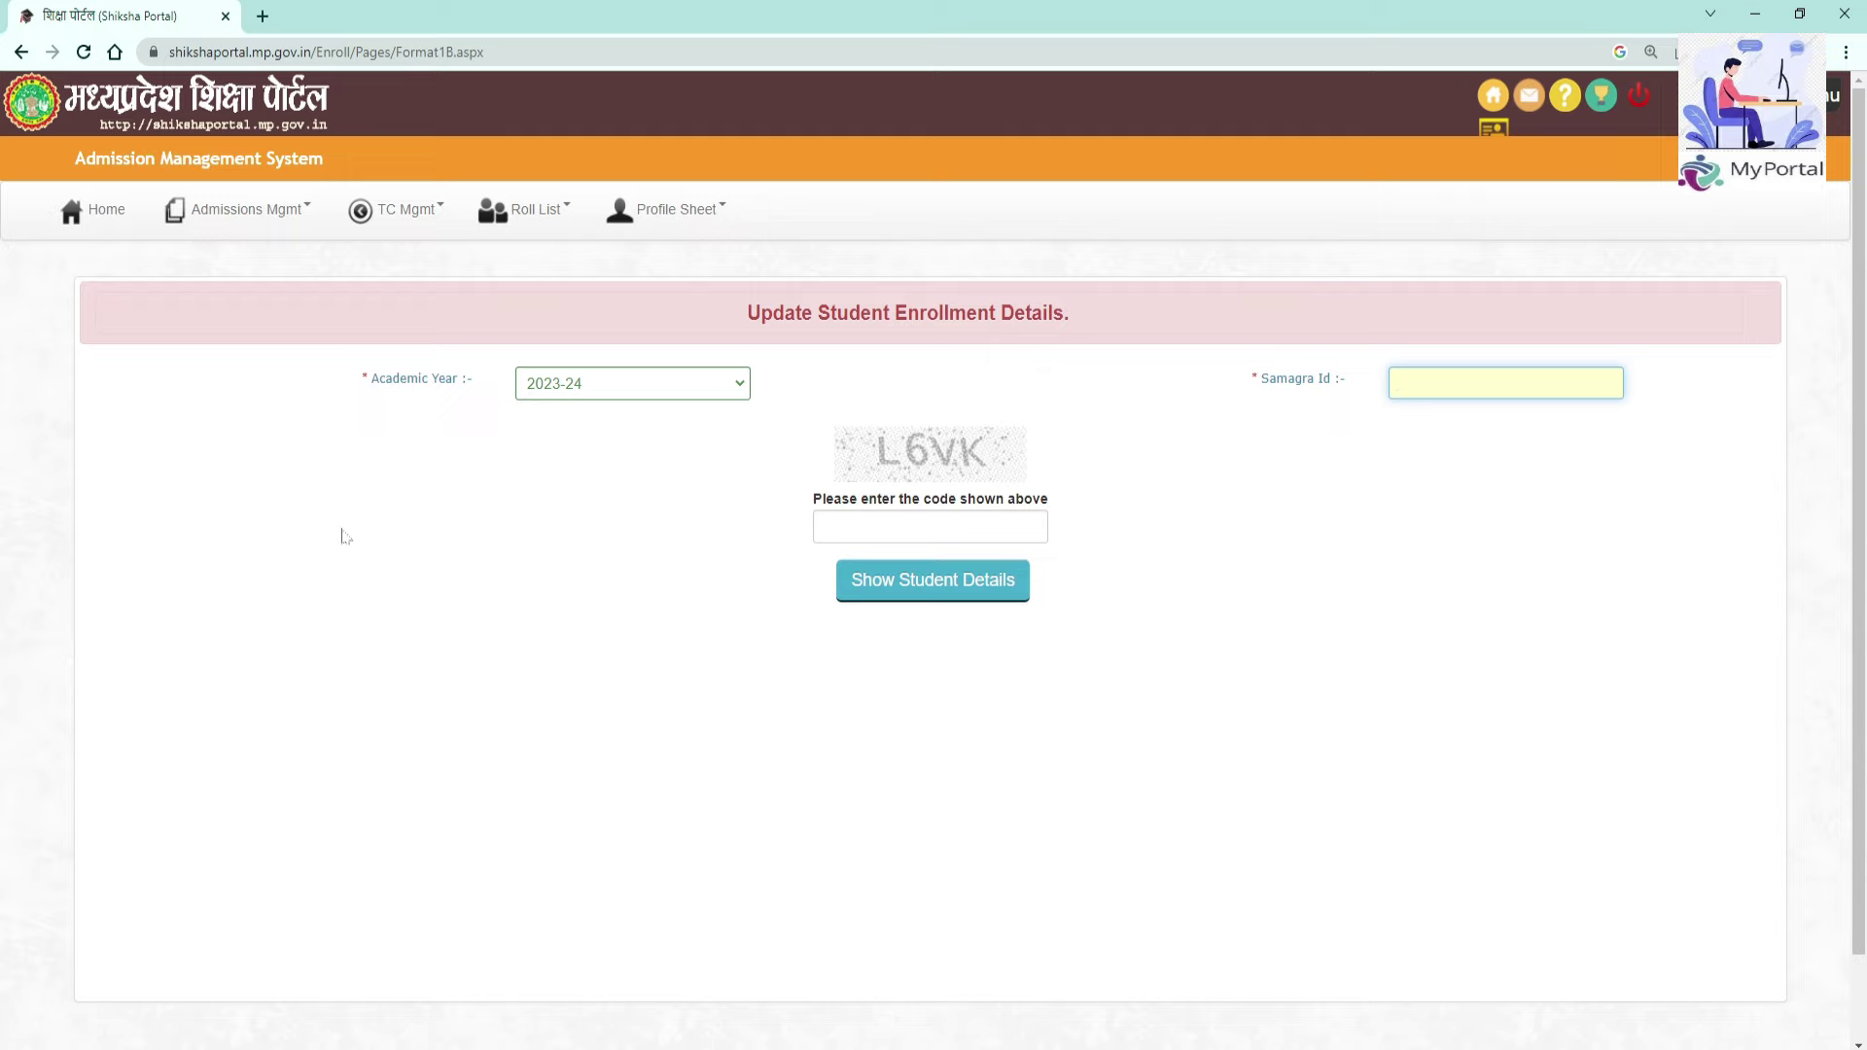
Step: Open the Promote Students to Higher Class [Format - 1A] form and review the school, school type and DISE code
left_click(237, 216)
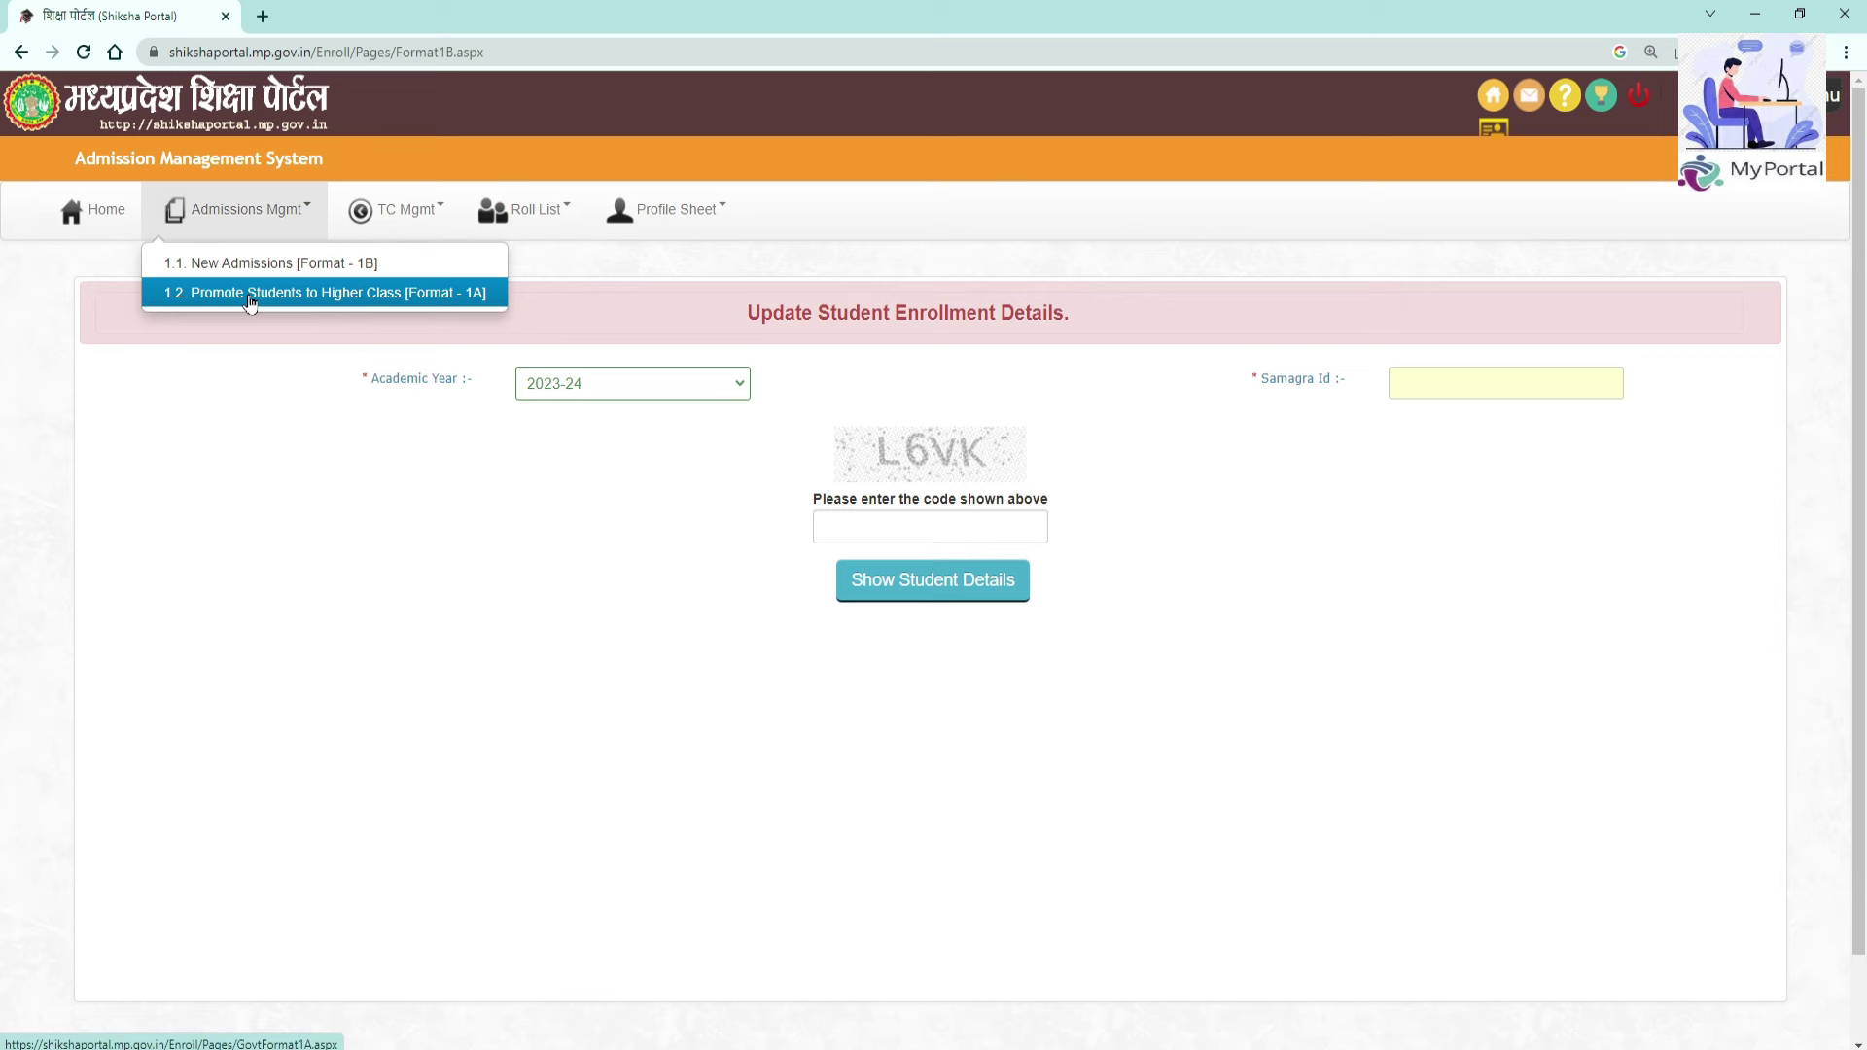
left_click(241, 300)
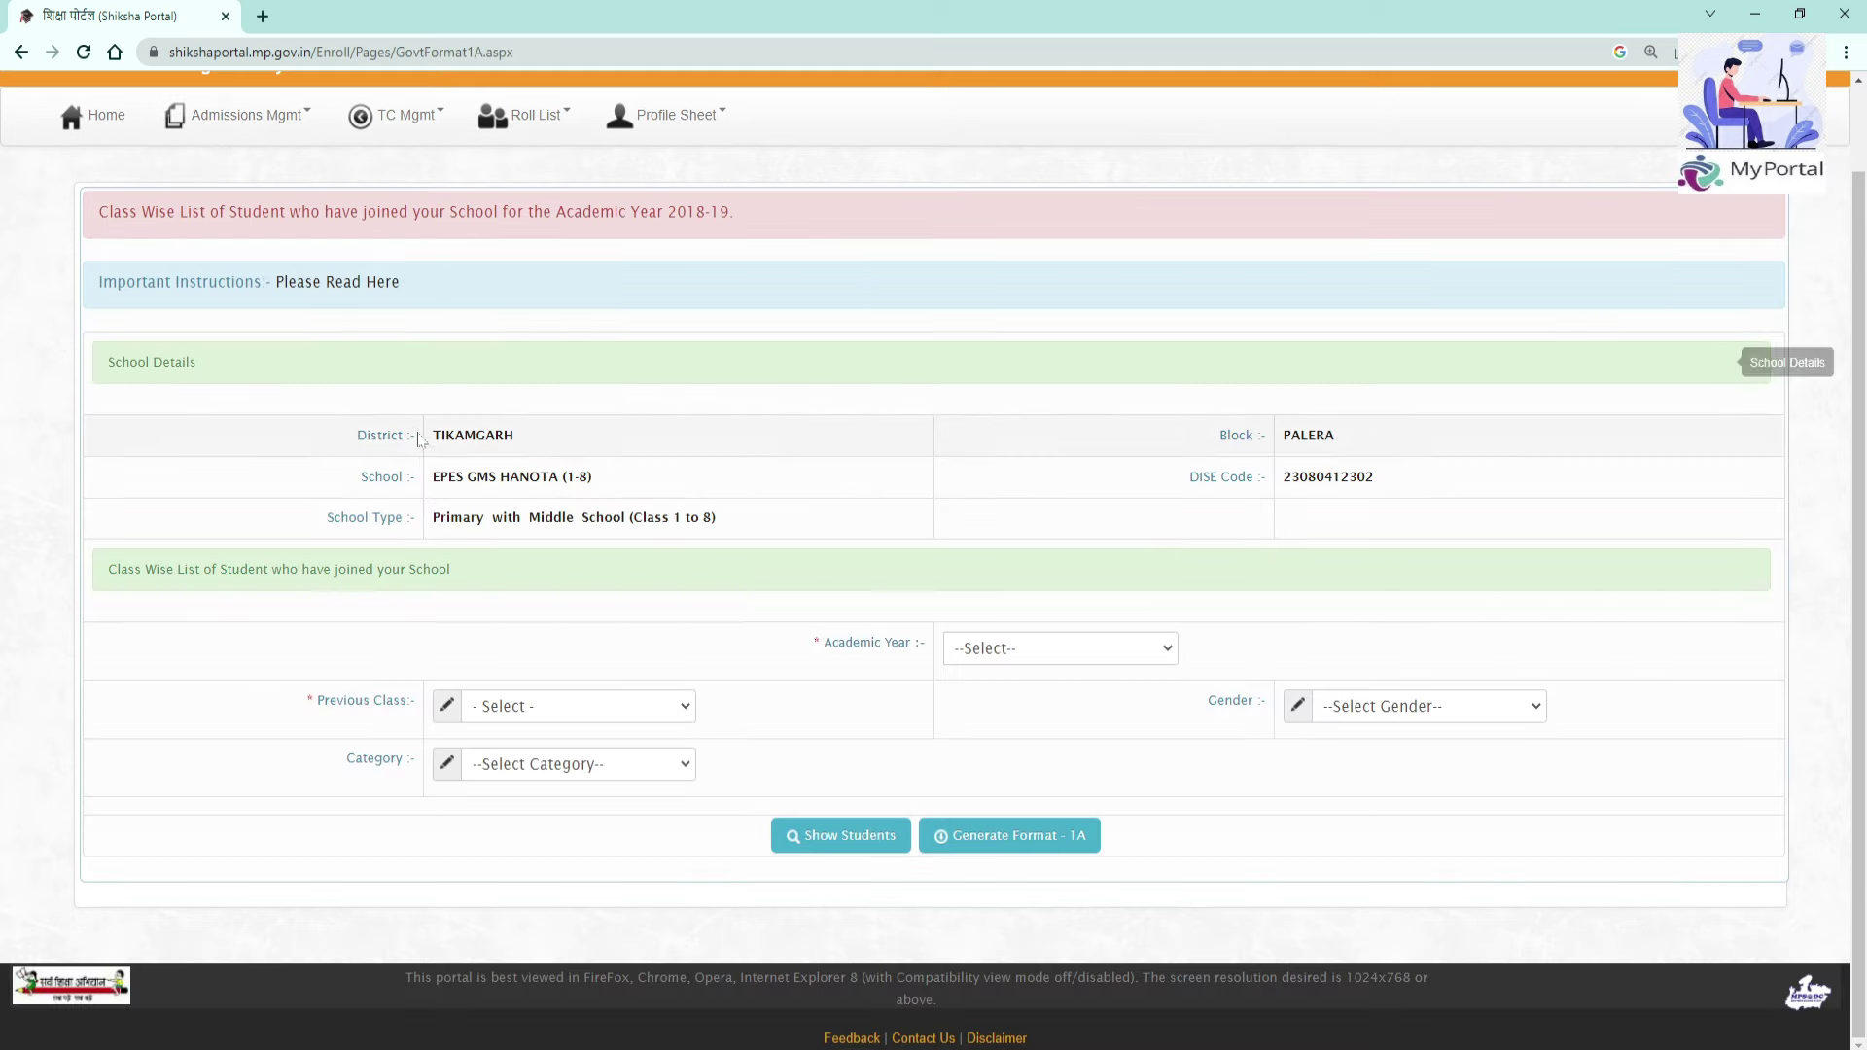
left_click_drag(434, 476, 702, 525)
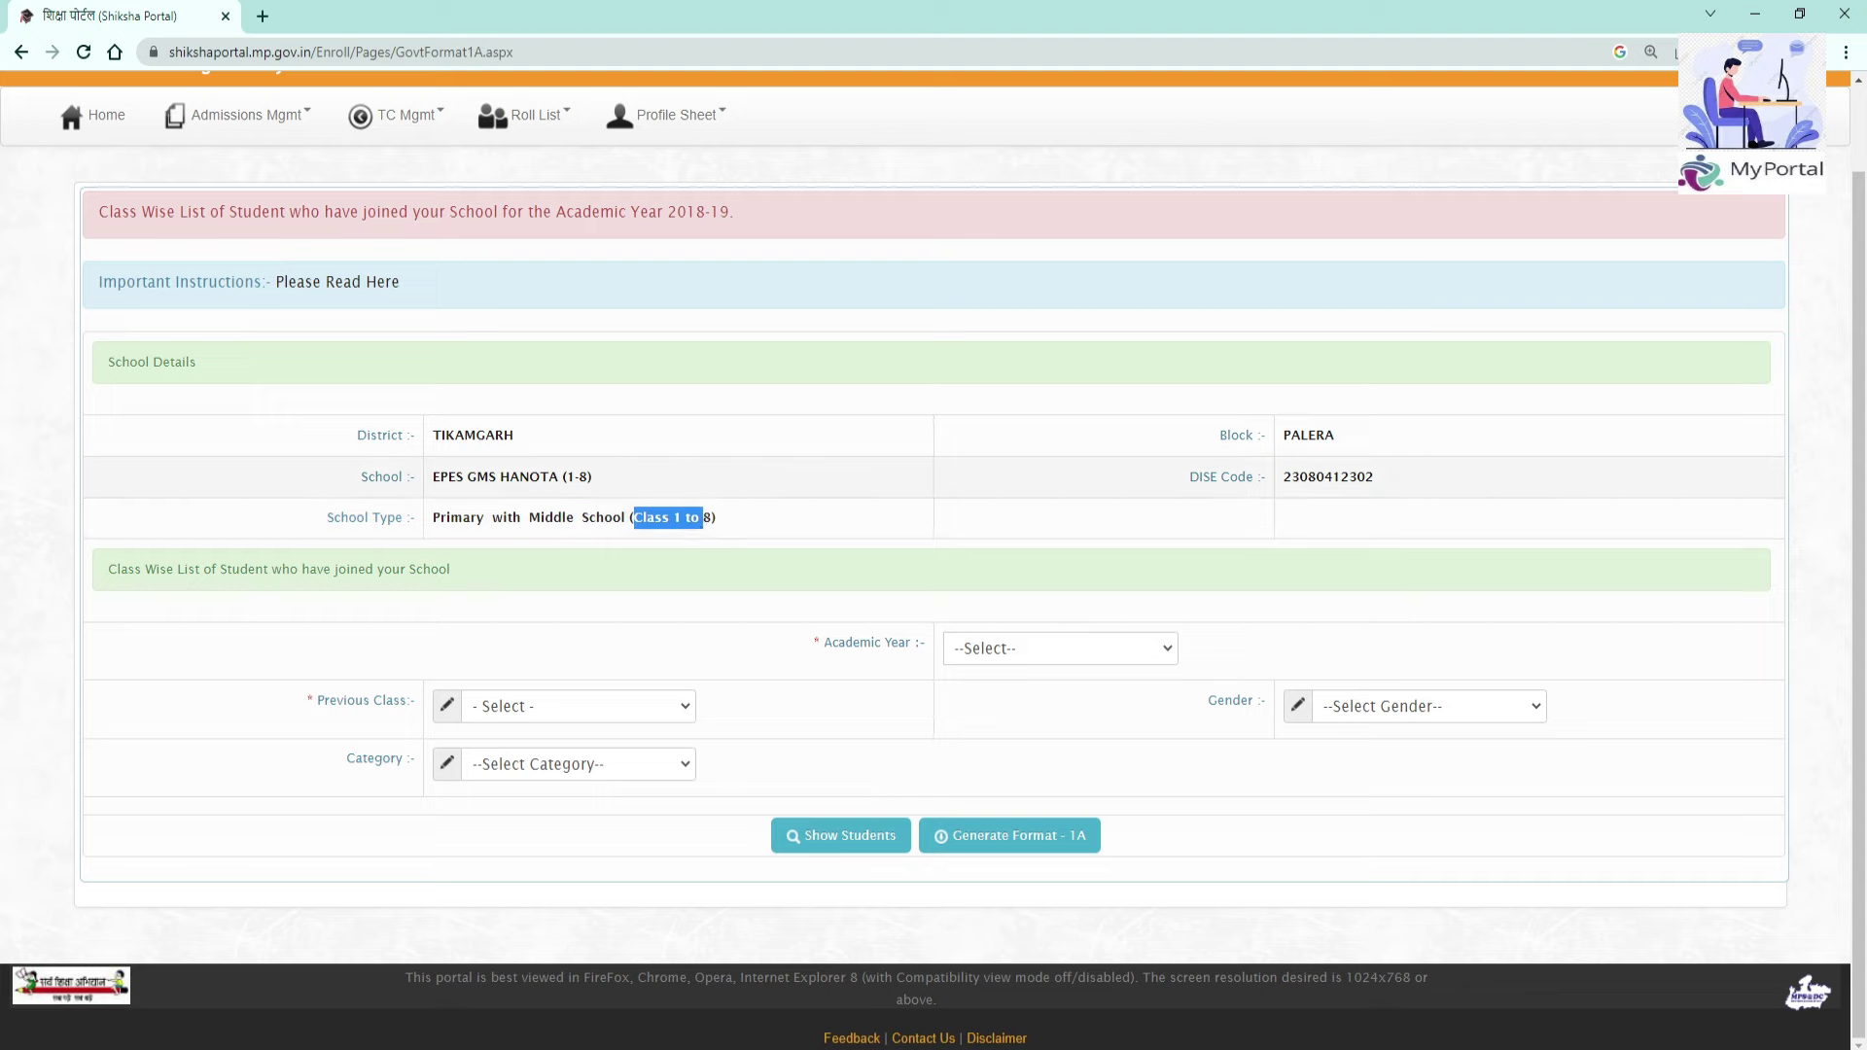
left_click_drag(1308, 477, 1365, 476)
Step: Set the academic year to 2023-24 and the previous class to 8 th
left_click(1019, 656)
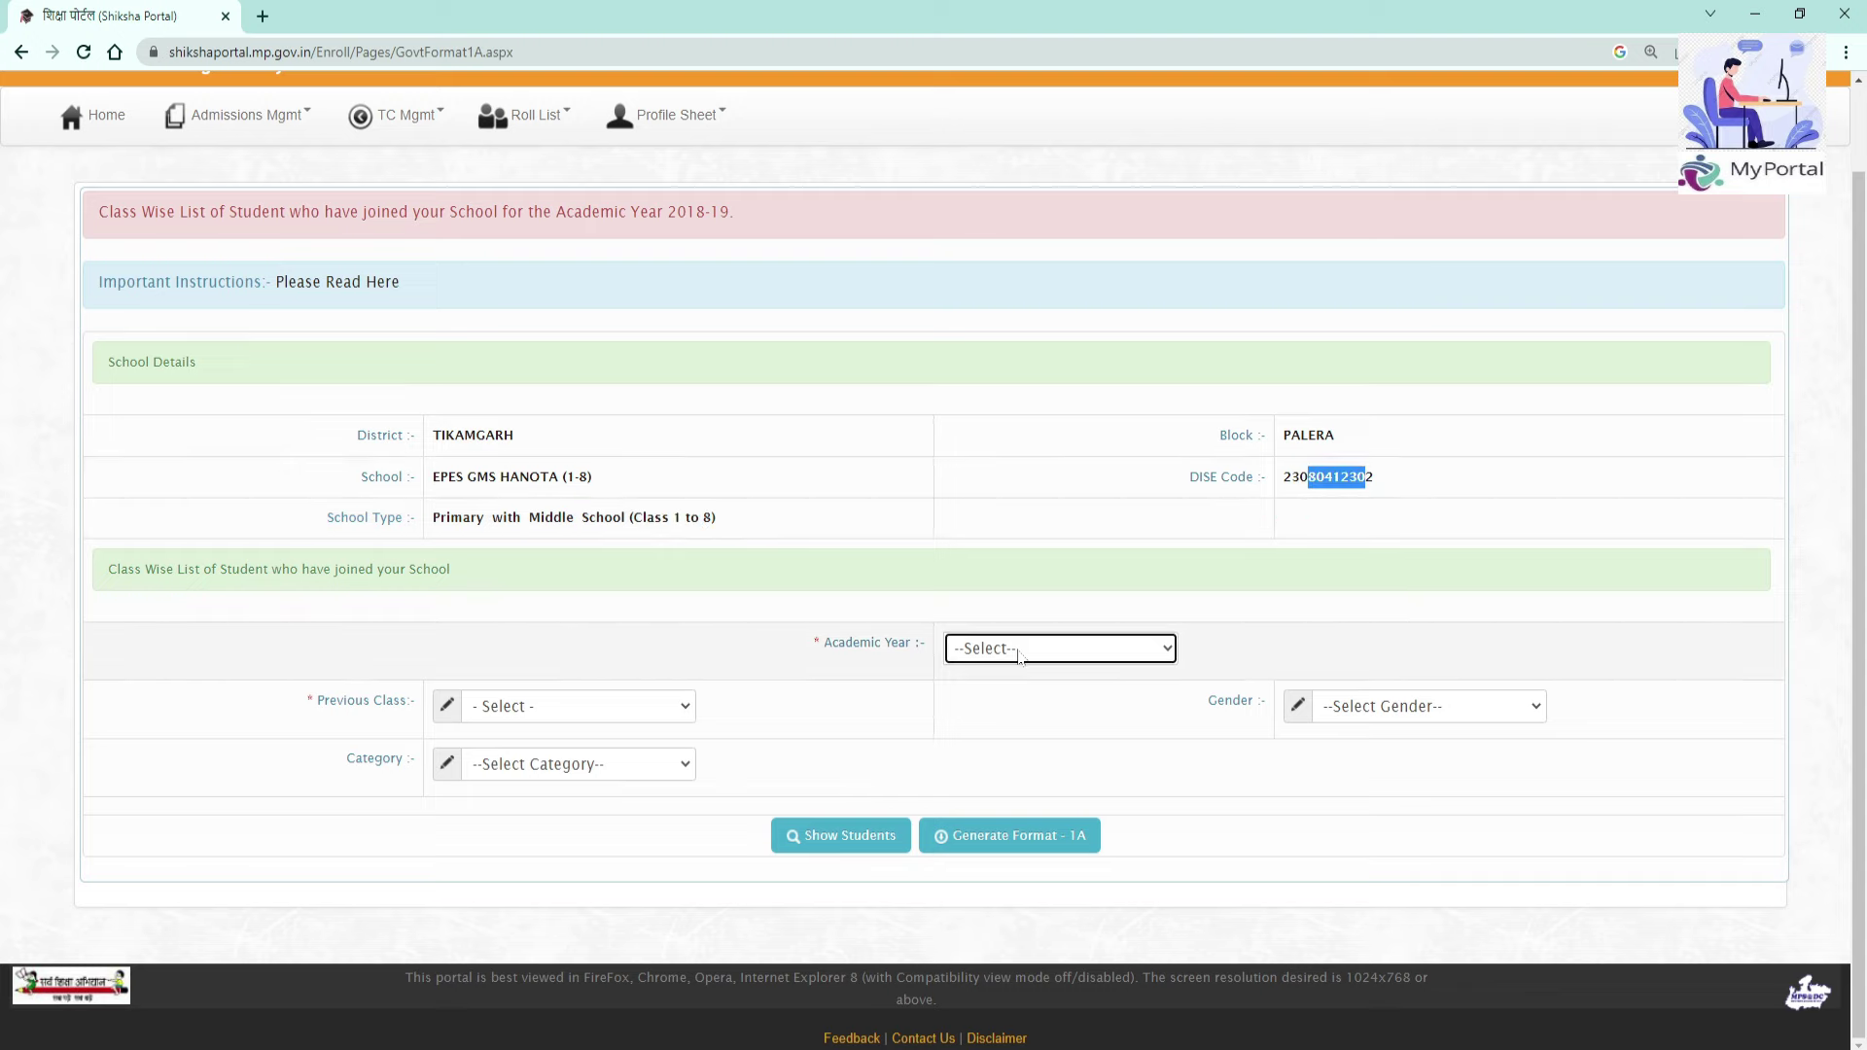
left_click(1018, 649)
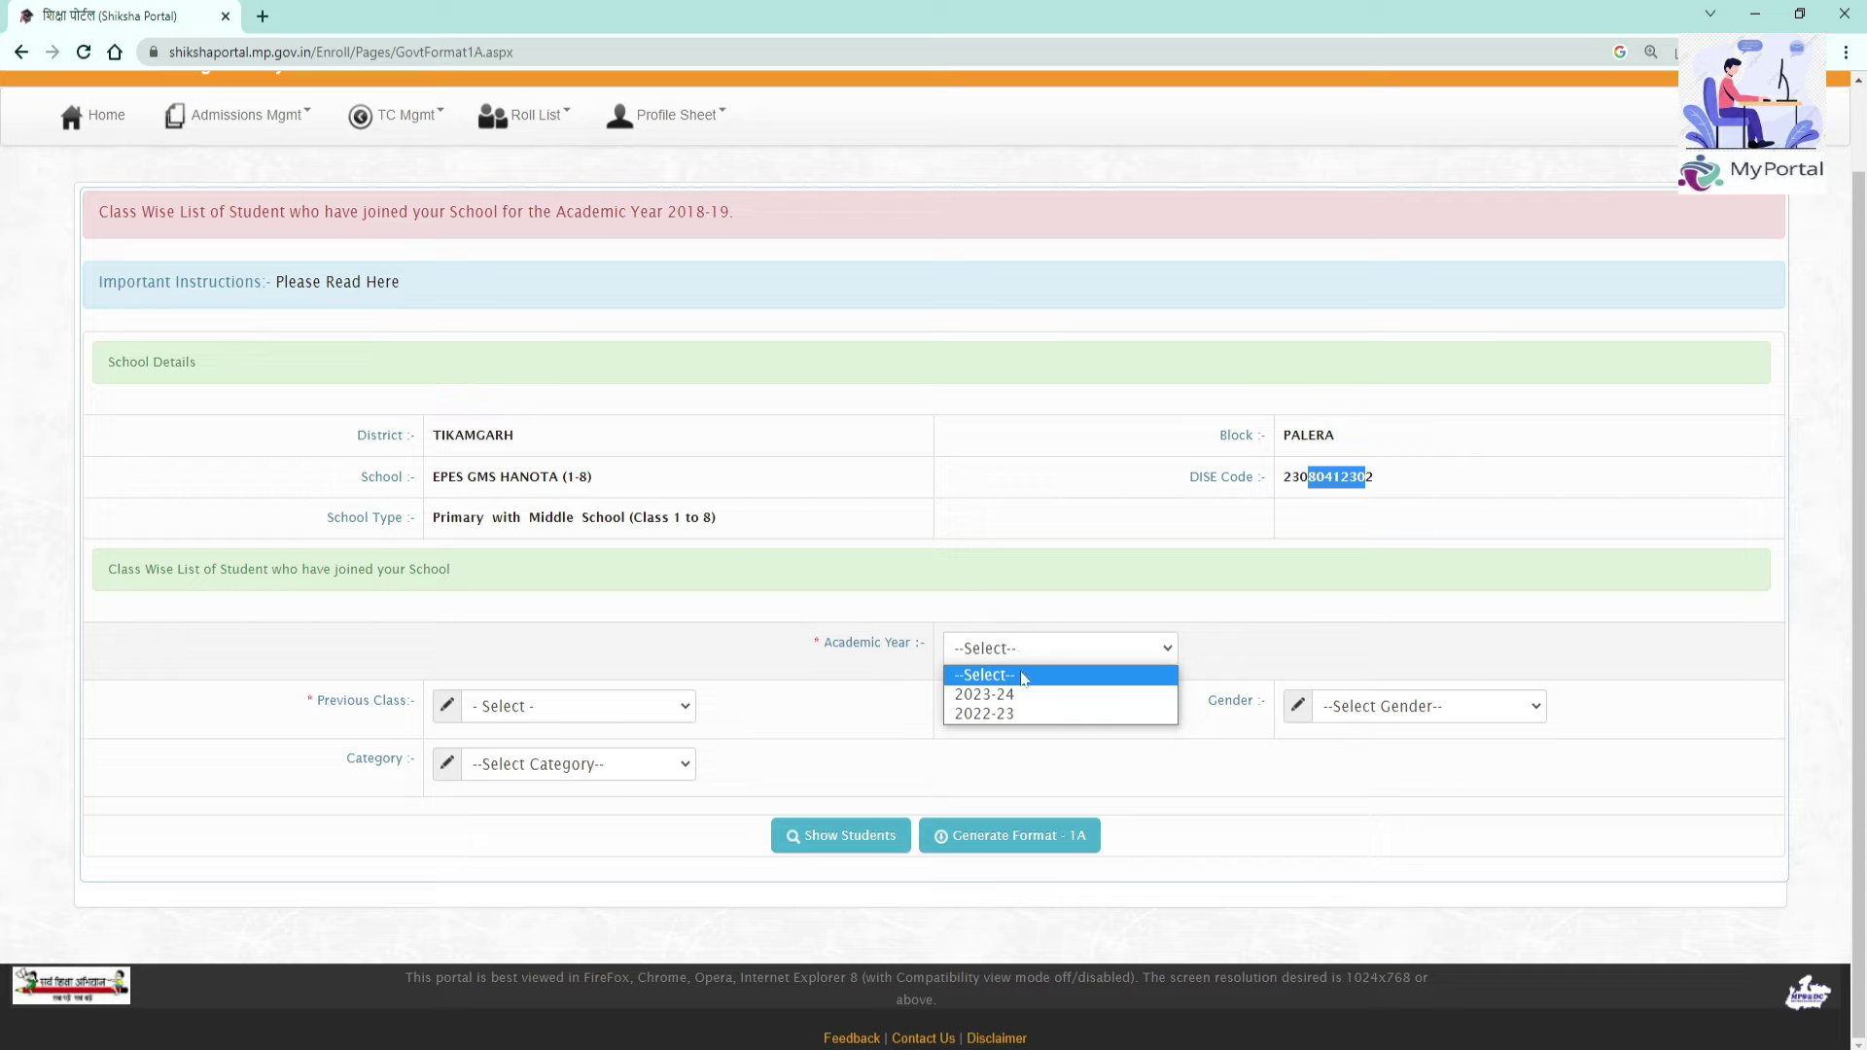
left_click(1023, 696)
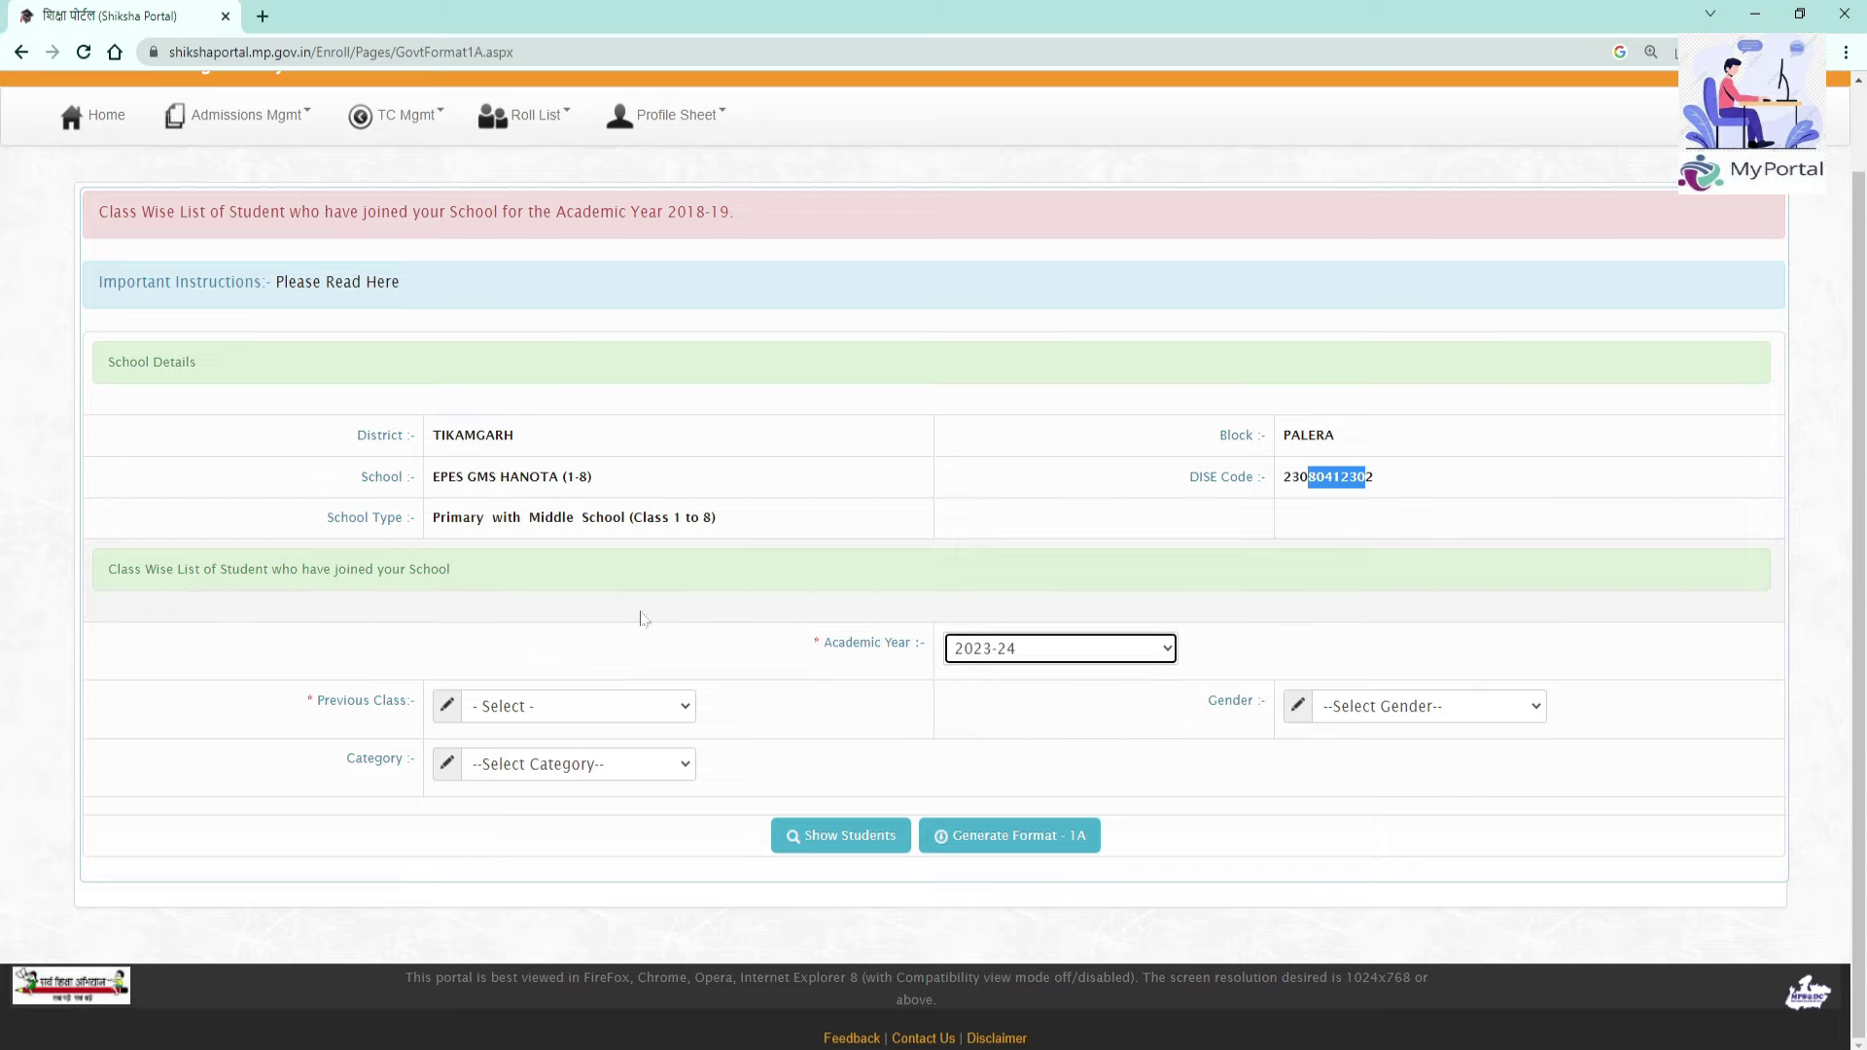
left_click_drag(316, 700, 407, 701)
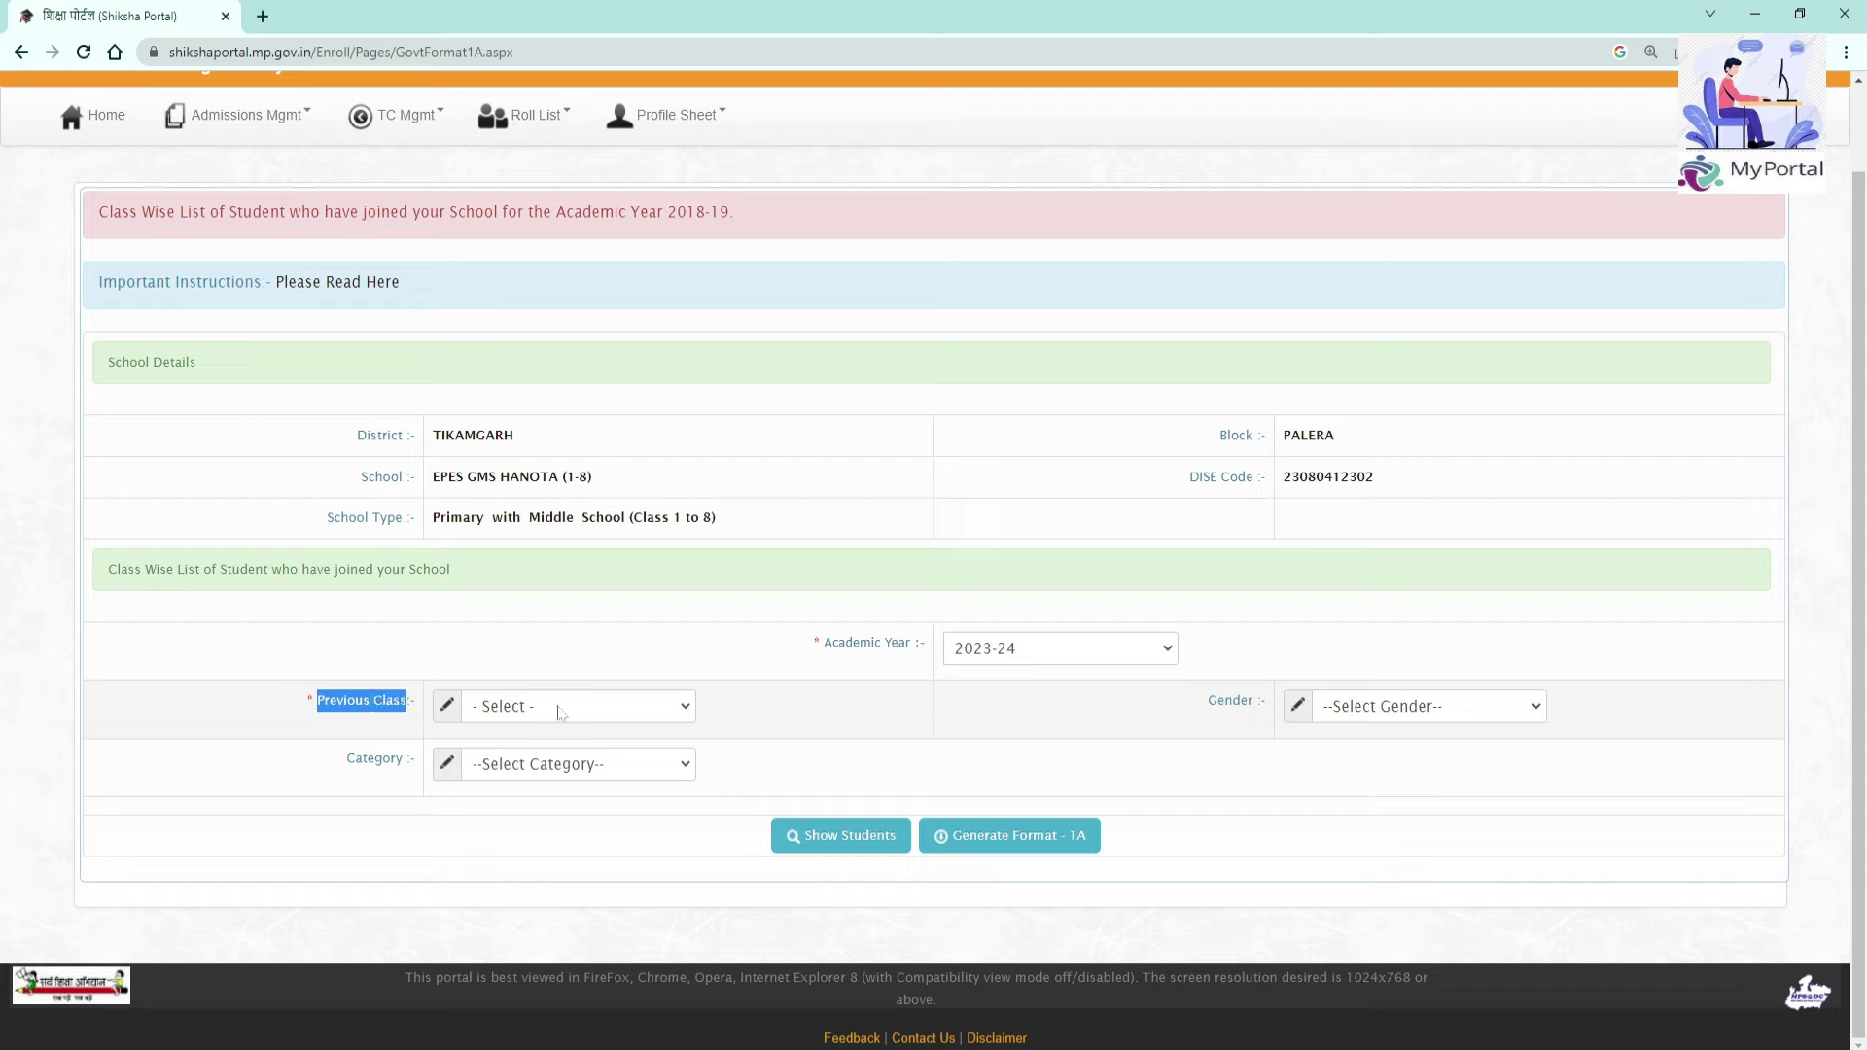
left_click(561, 713)
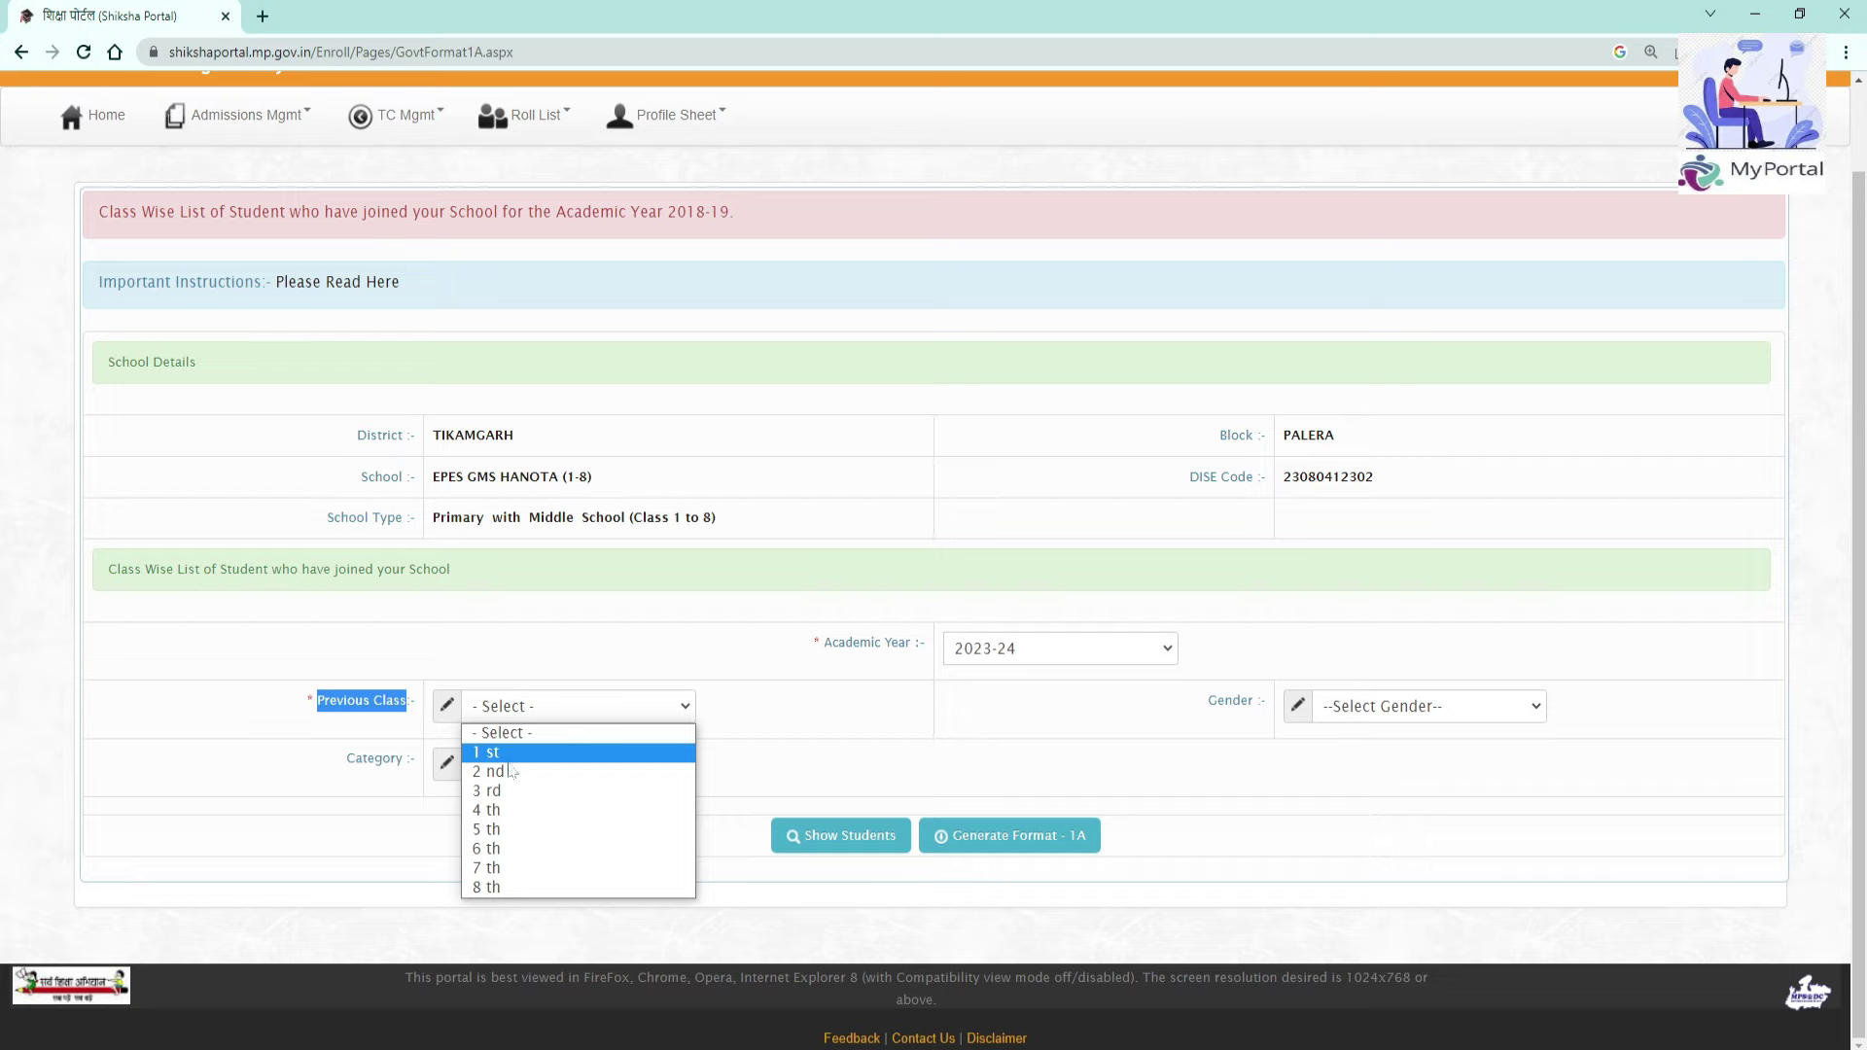
left_click(486, 887)
Step: Check the gender and category options without choosing any, and show the student list for the selected class
left_click(1382, 712)
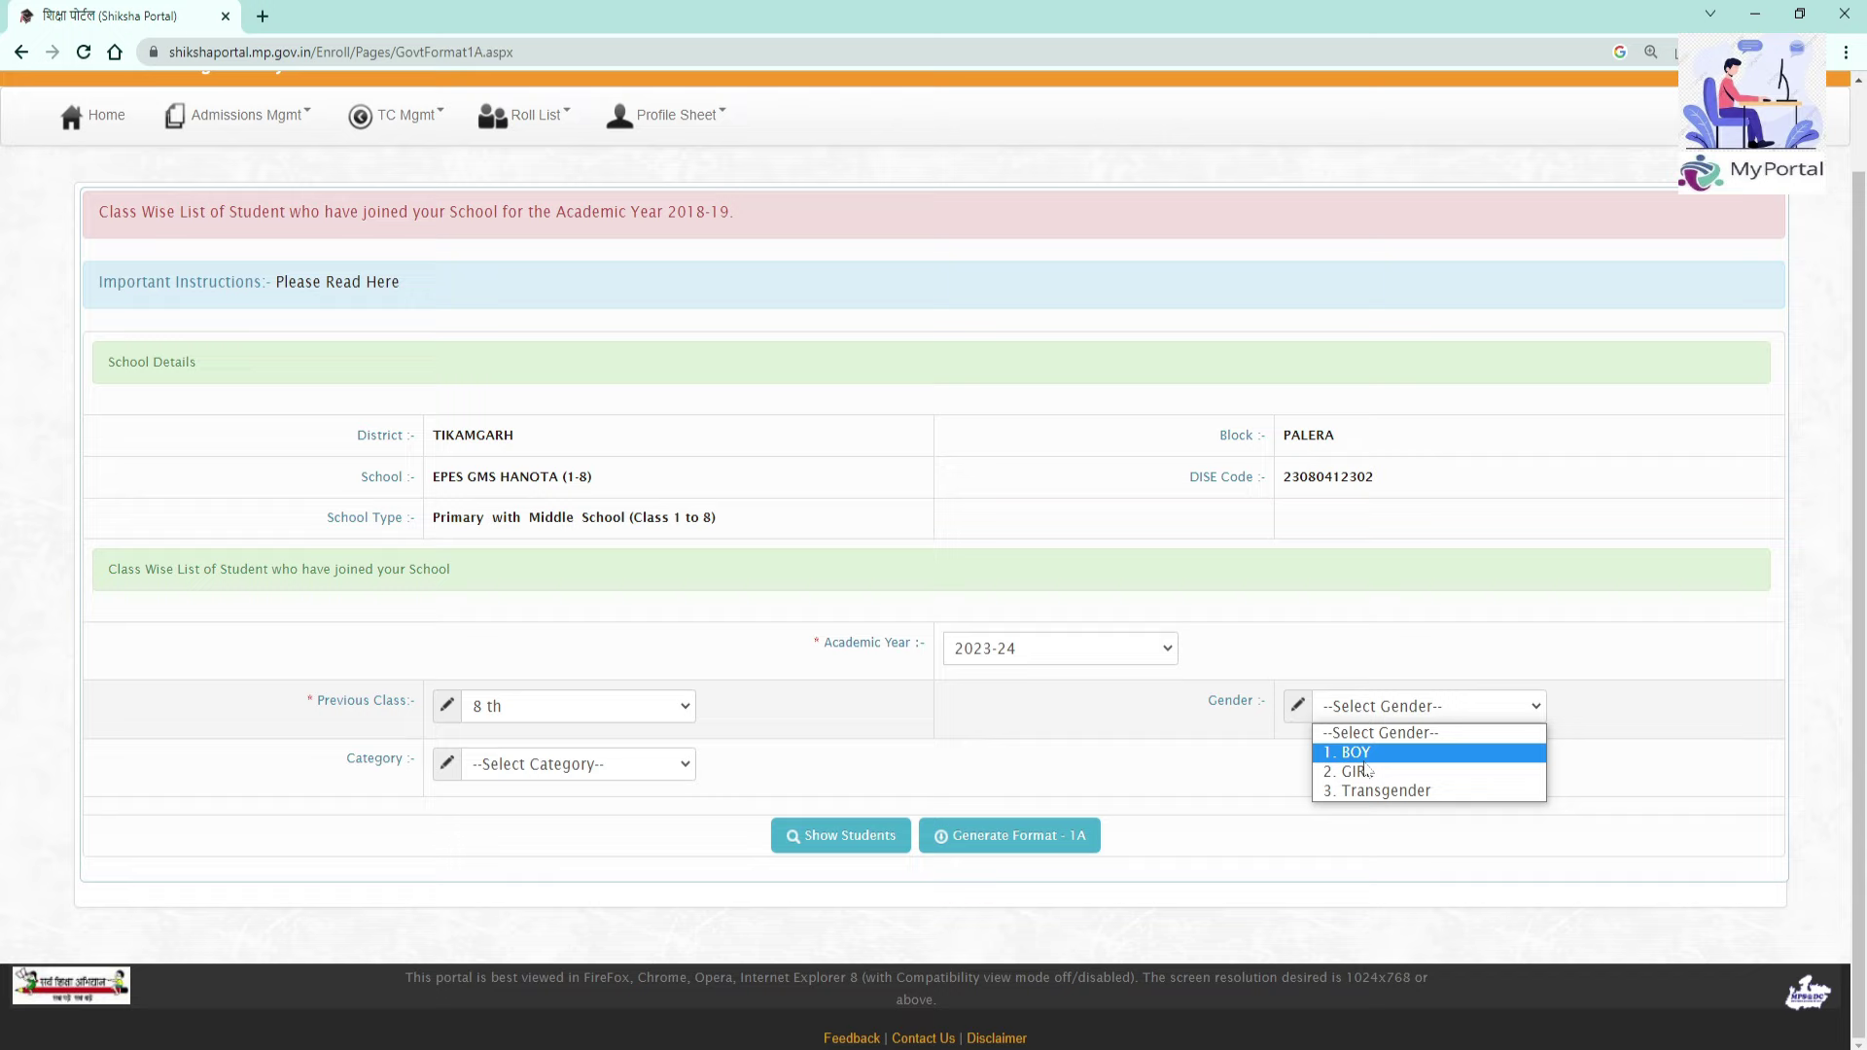
left_click(1203, 768)
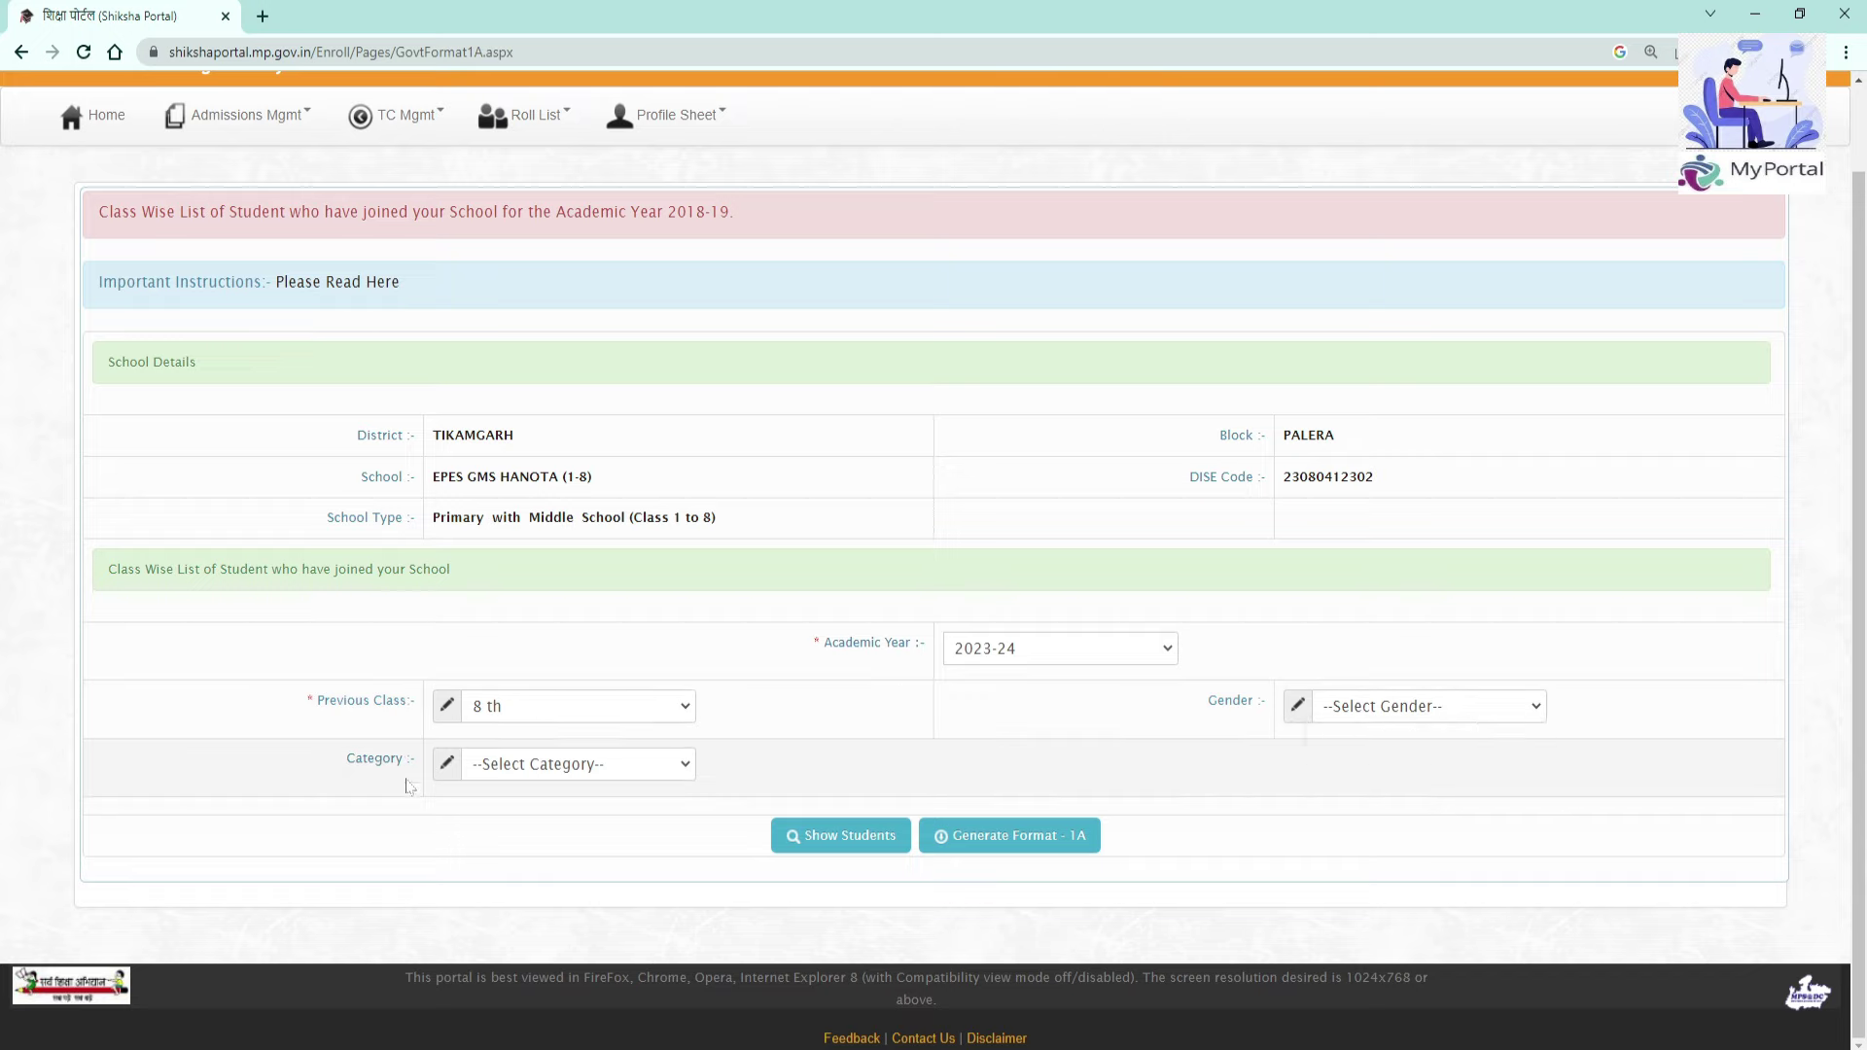
left_click(544, 765)
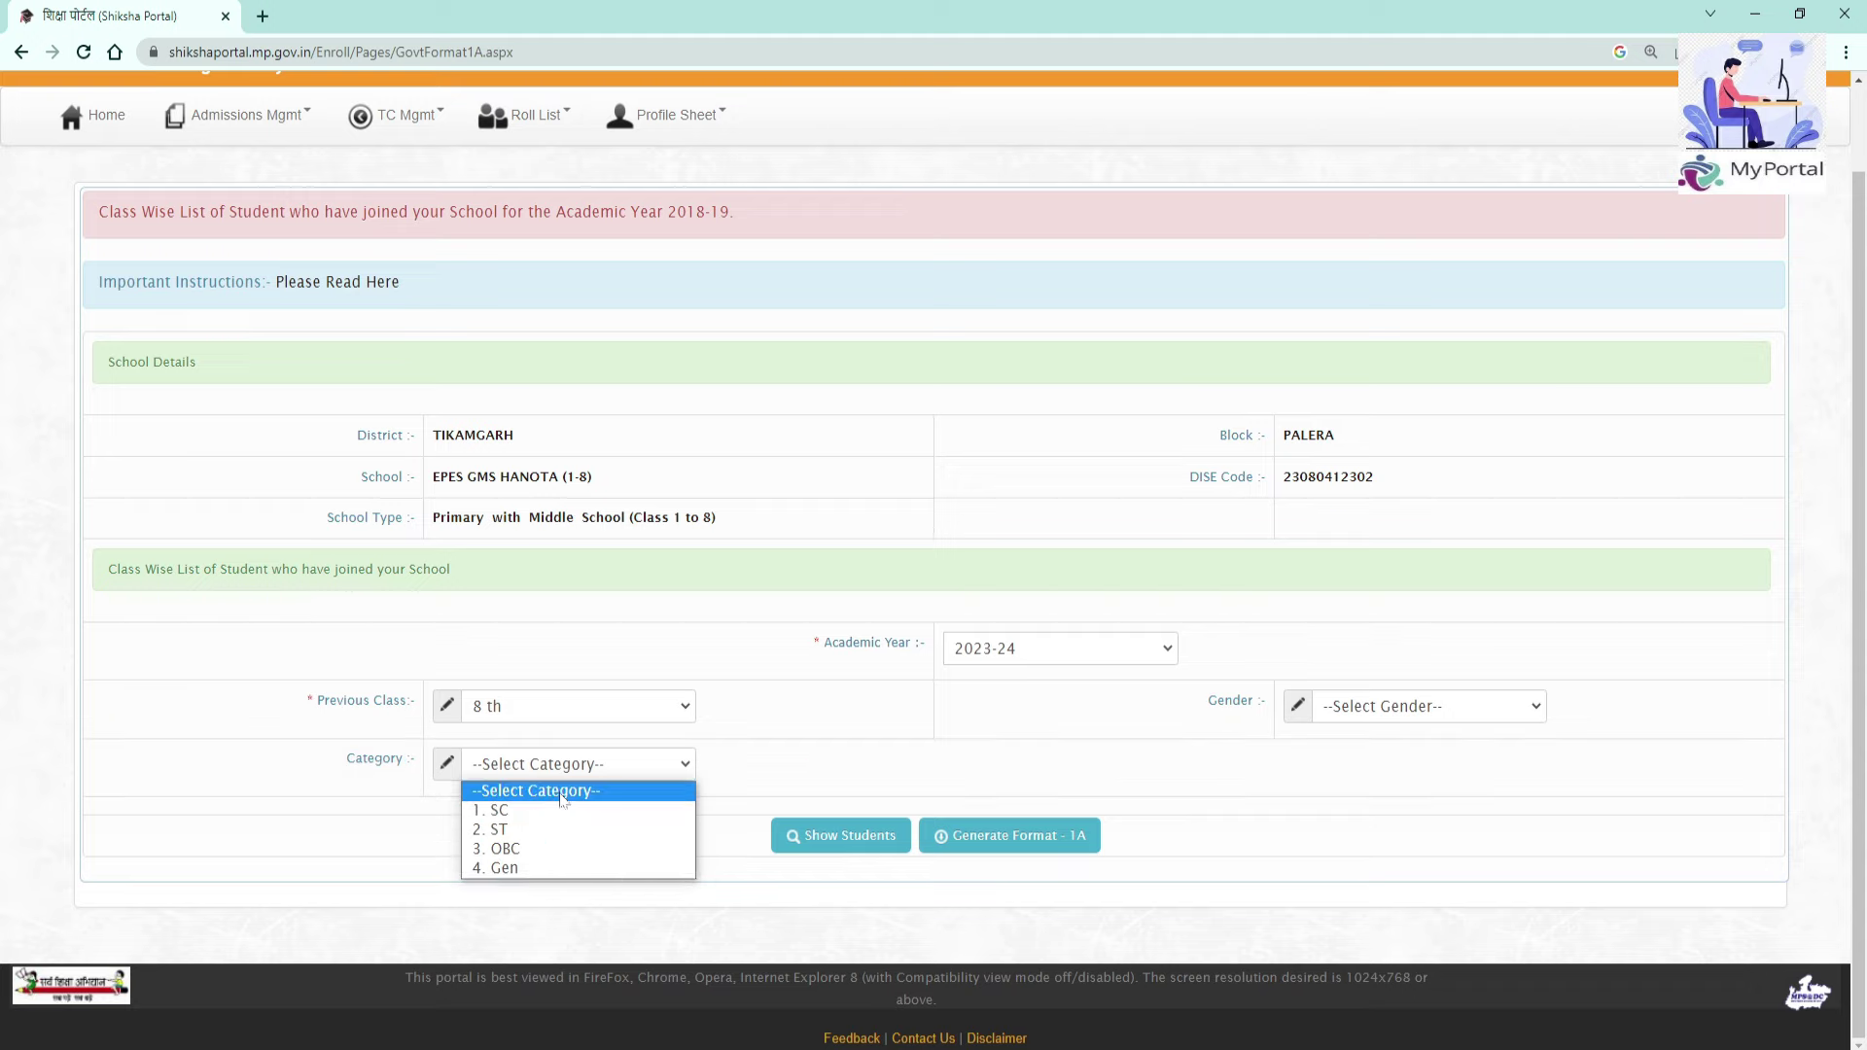
left_click(251, 799)
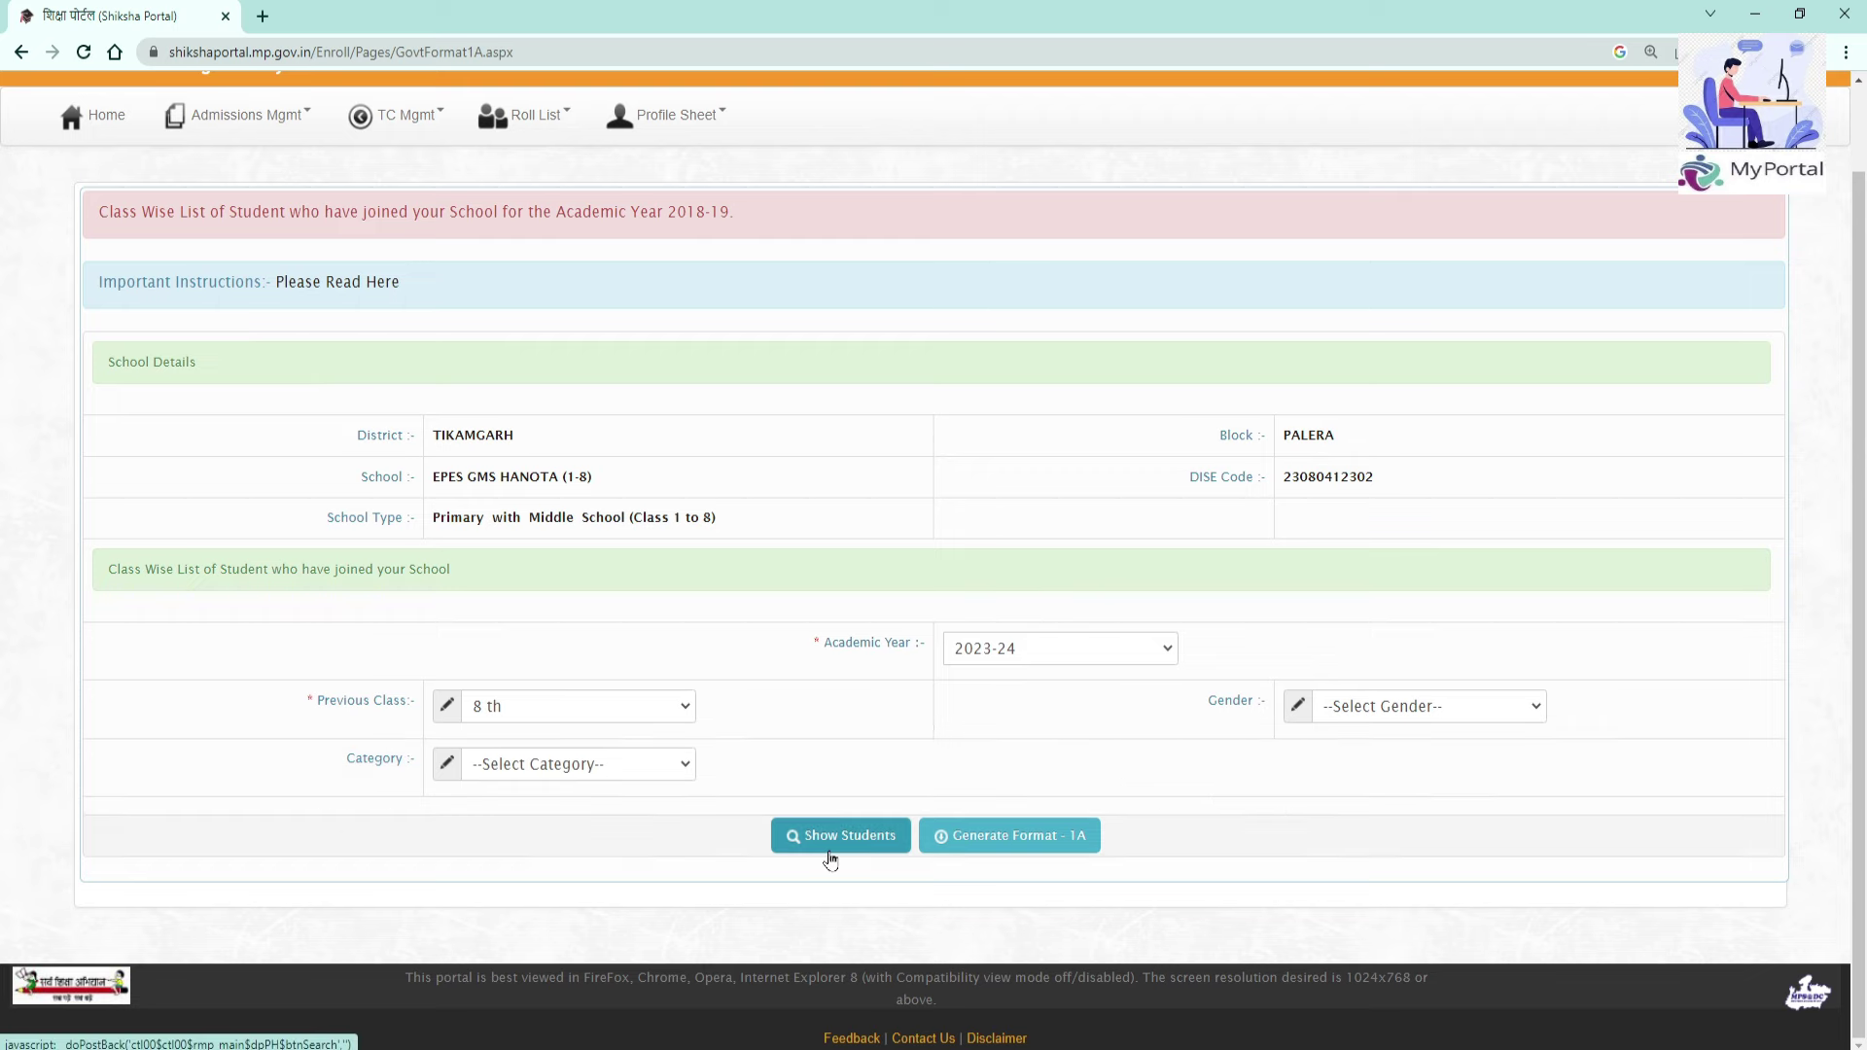
left_click(842, 852)
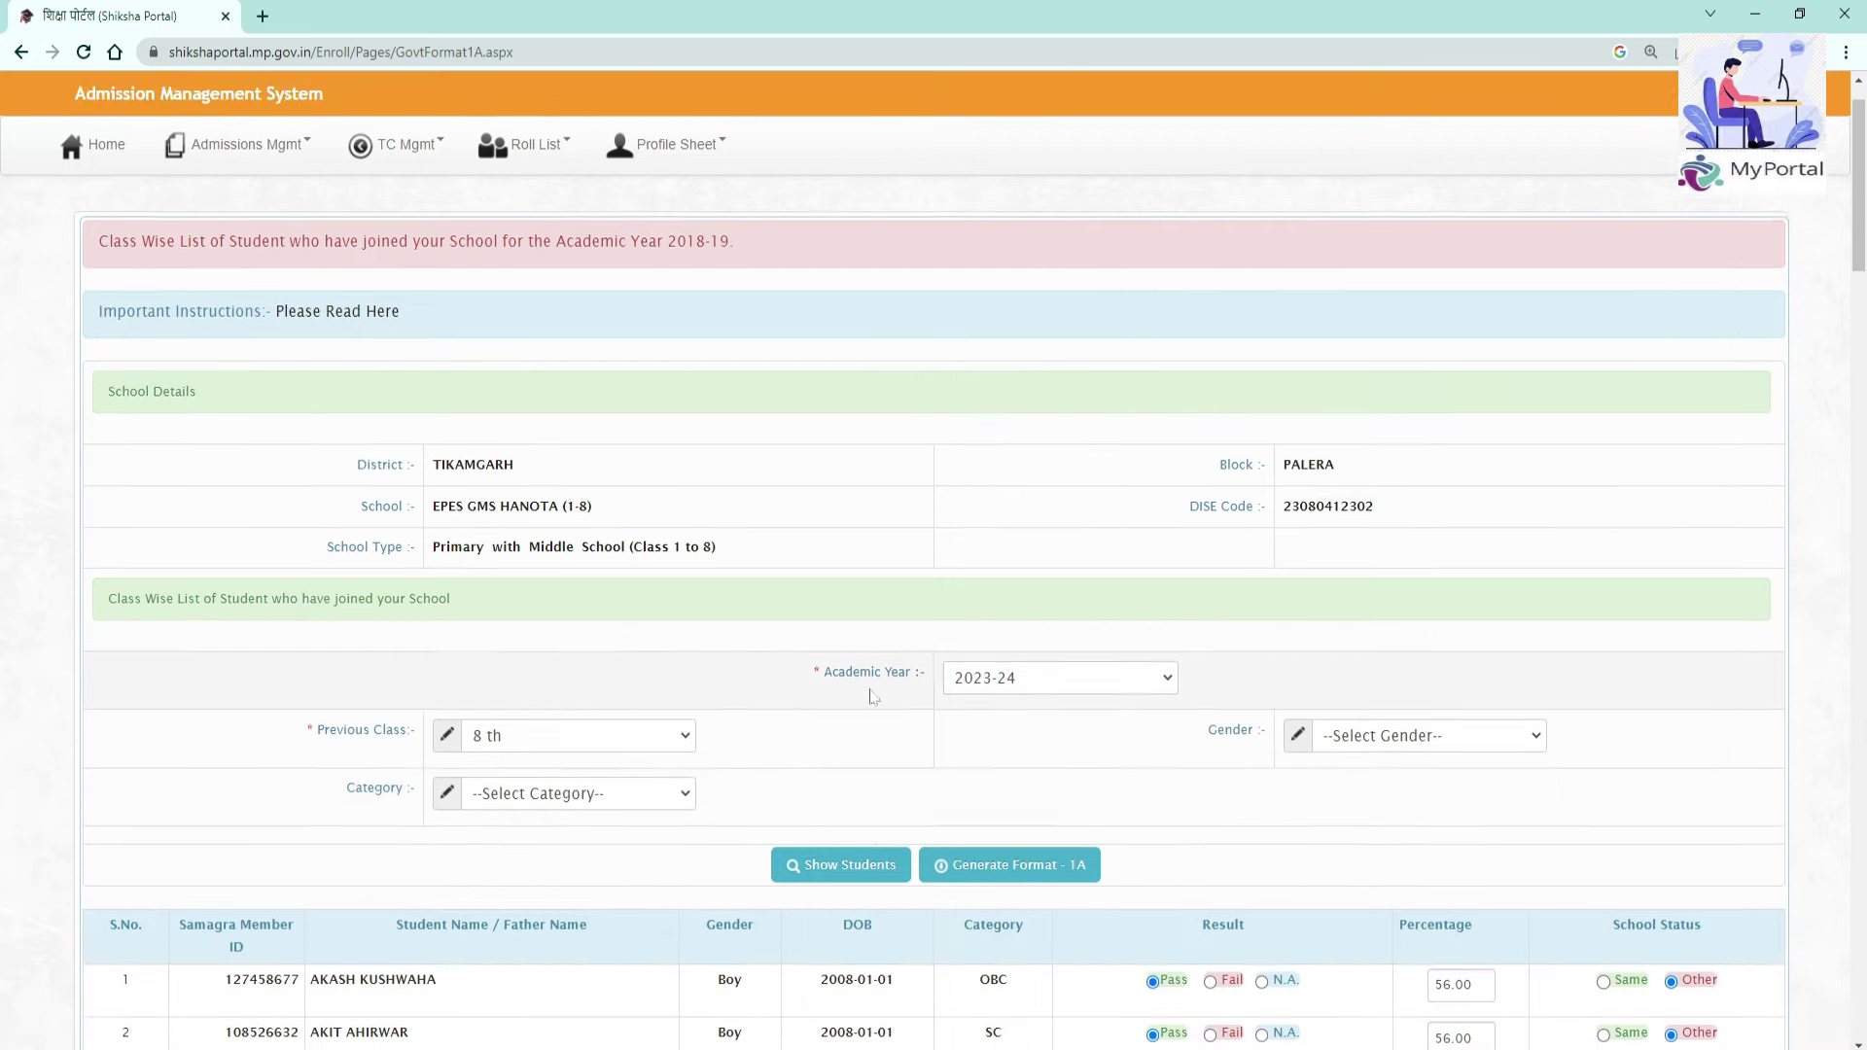
Step: Look through the class-wise student list and examine the student name entries
scroll(871, 696, "down", 5)
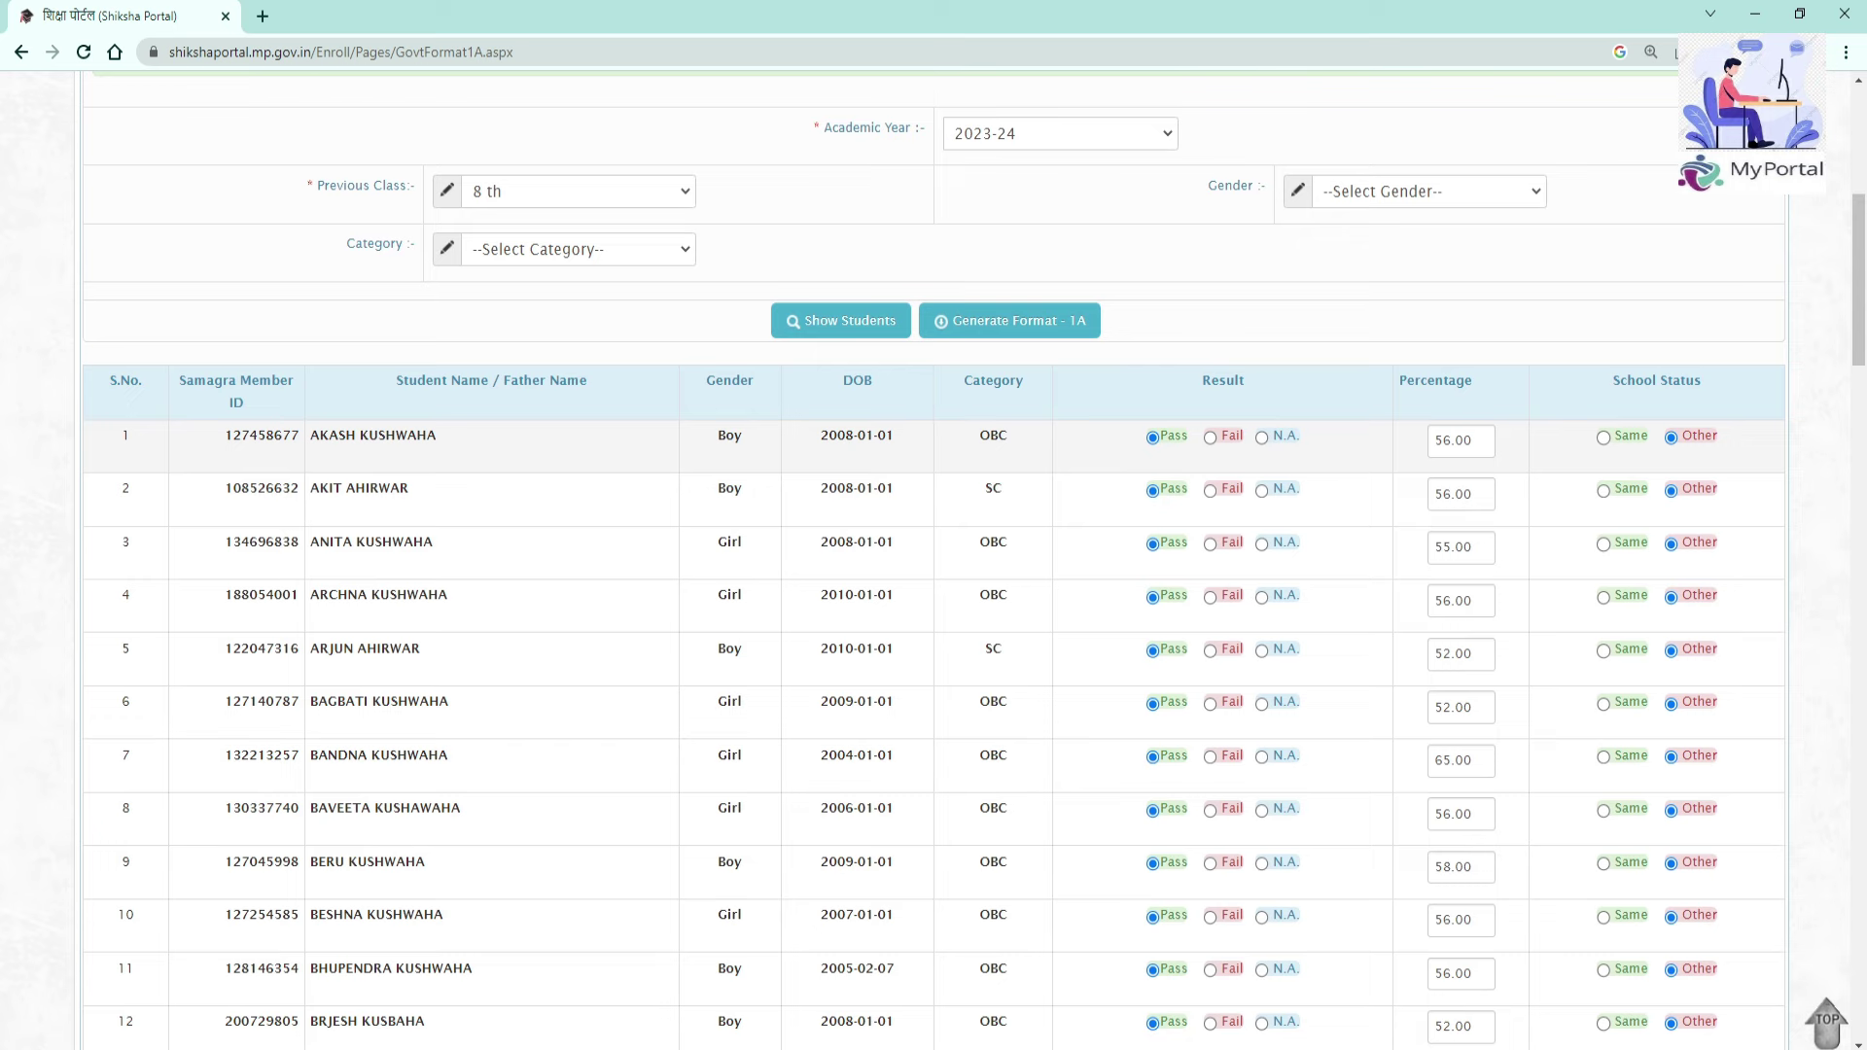
scroll(934, 560, "down", 2)
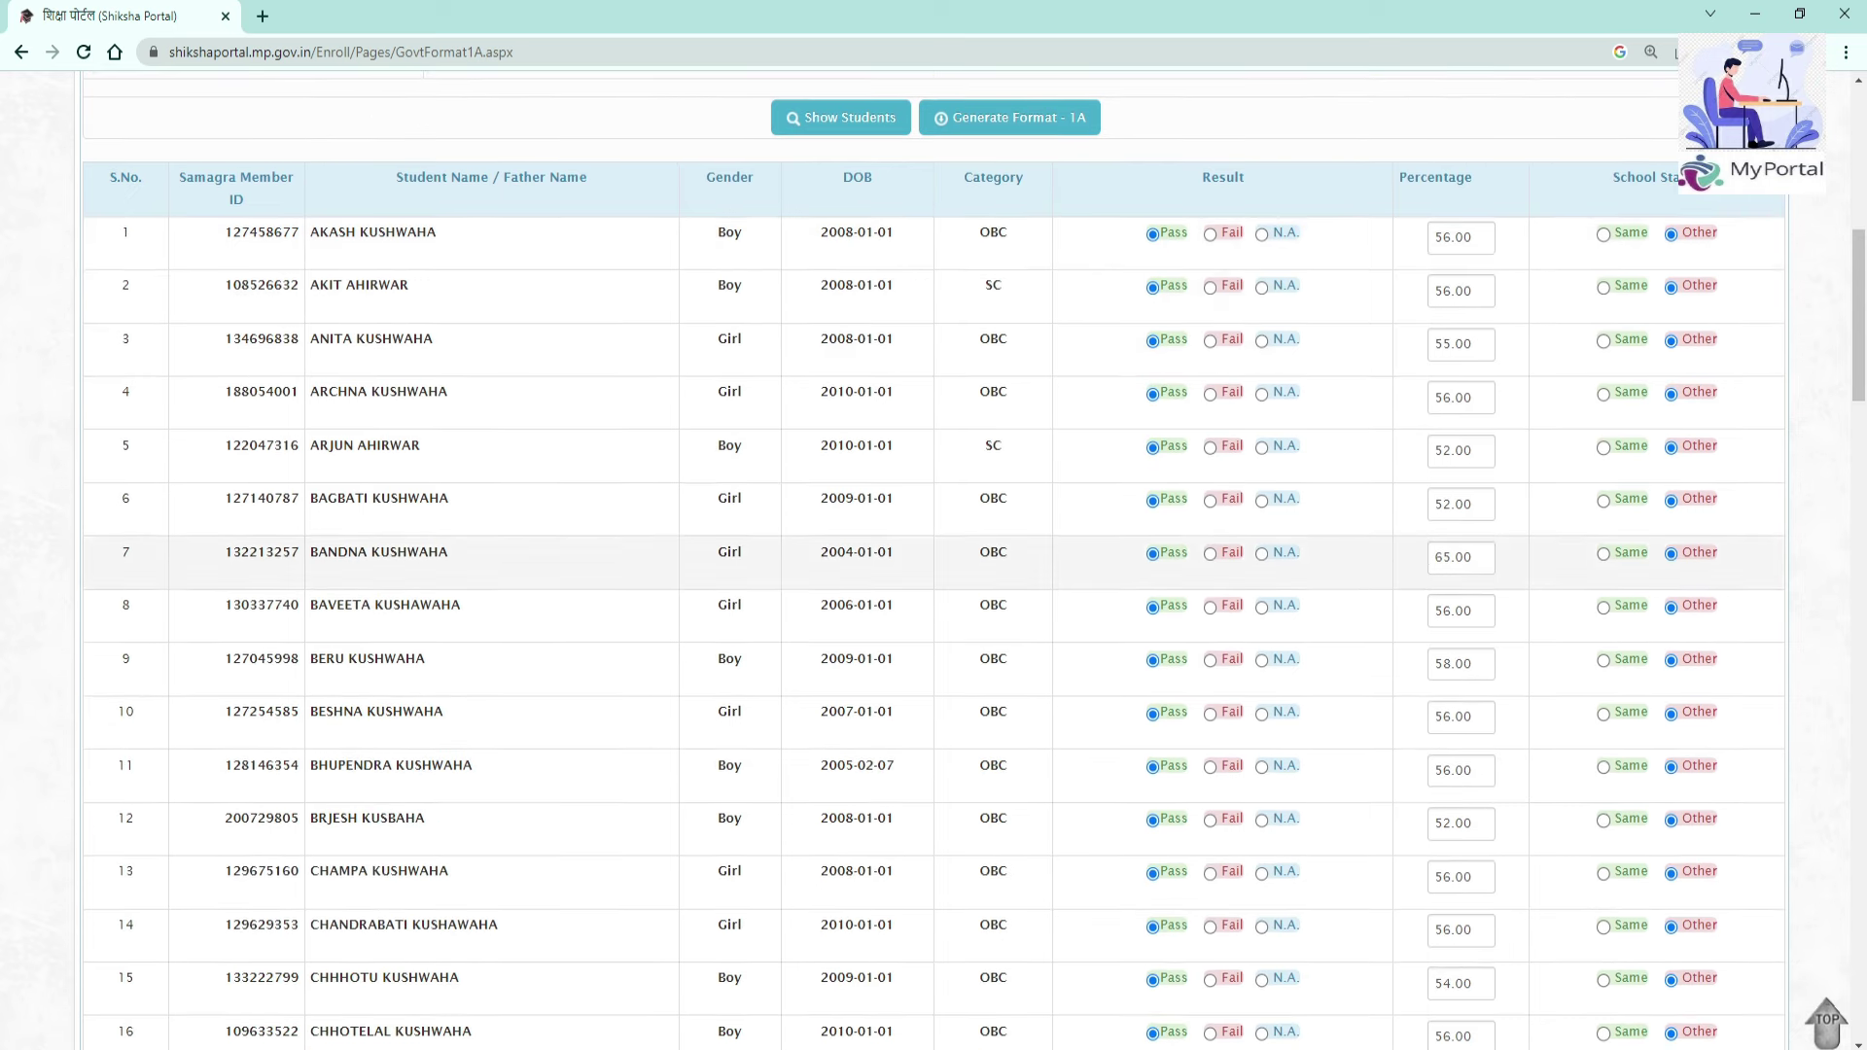
scroll(405, 613, "down", 12)
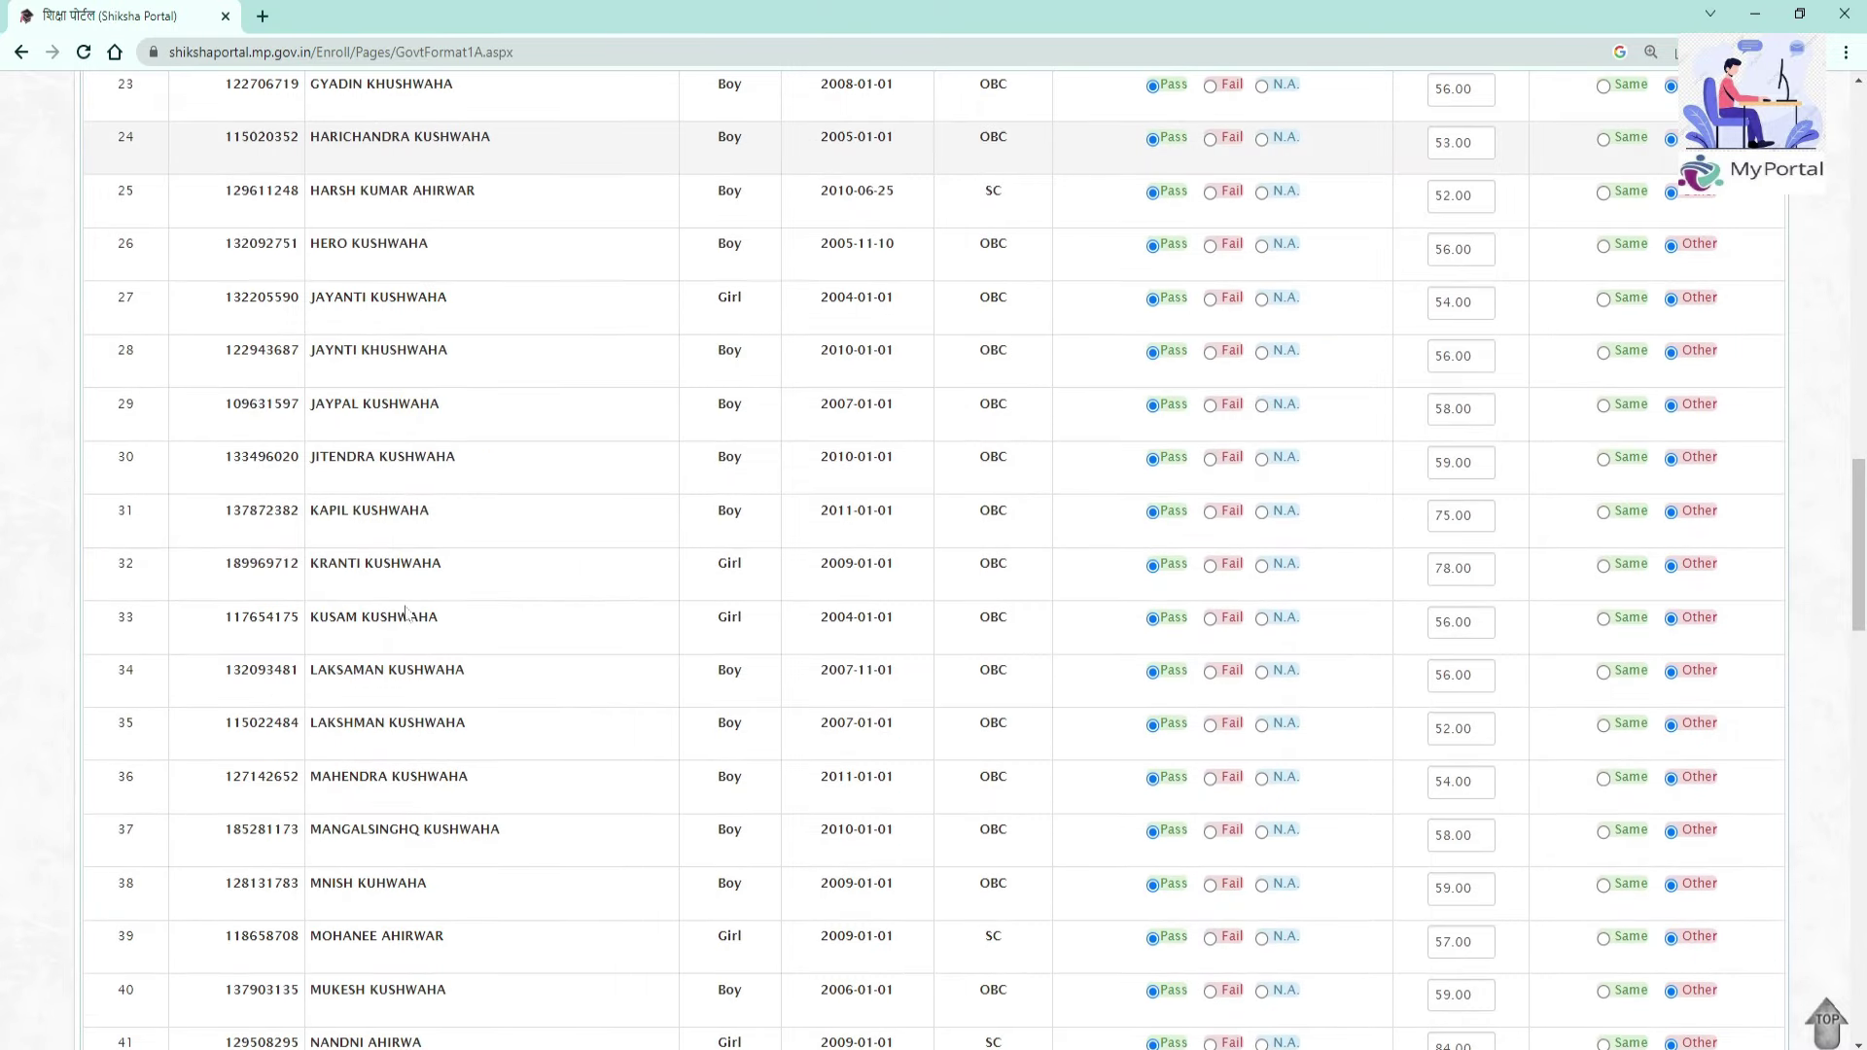
scroll(404, 613, "up", 20)
scroll(405, 613, "down", 6)
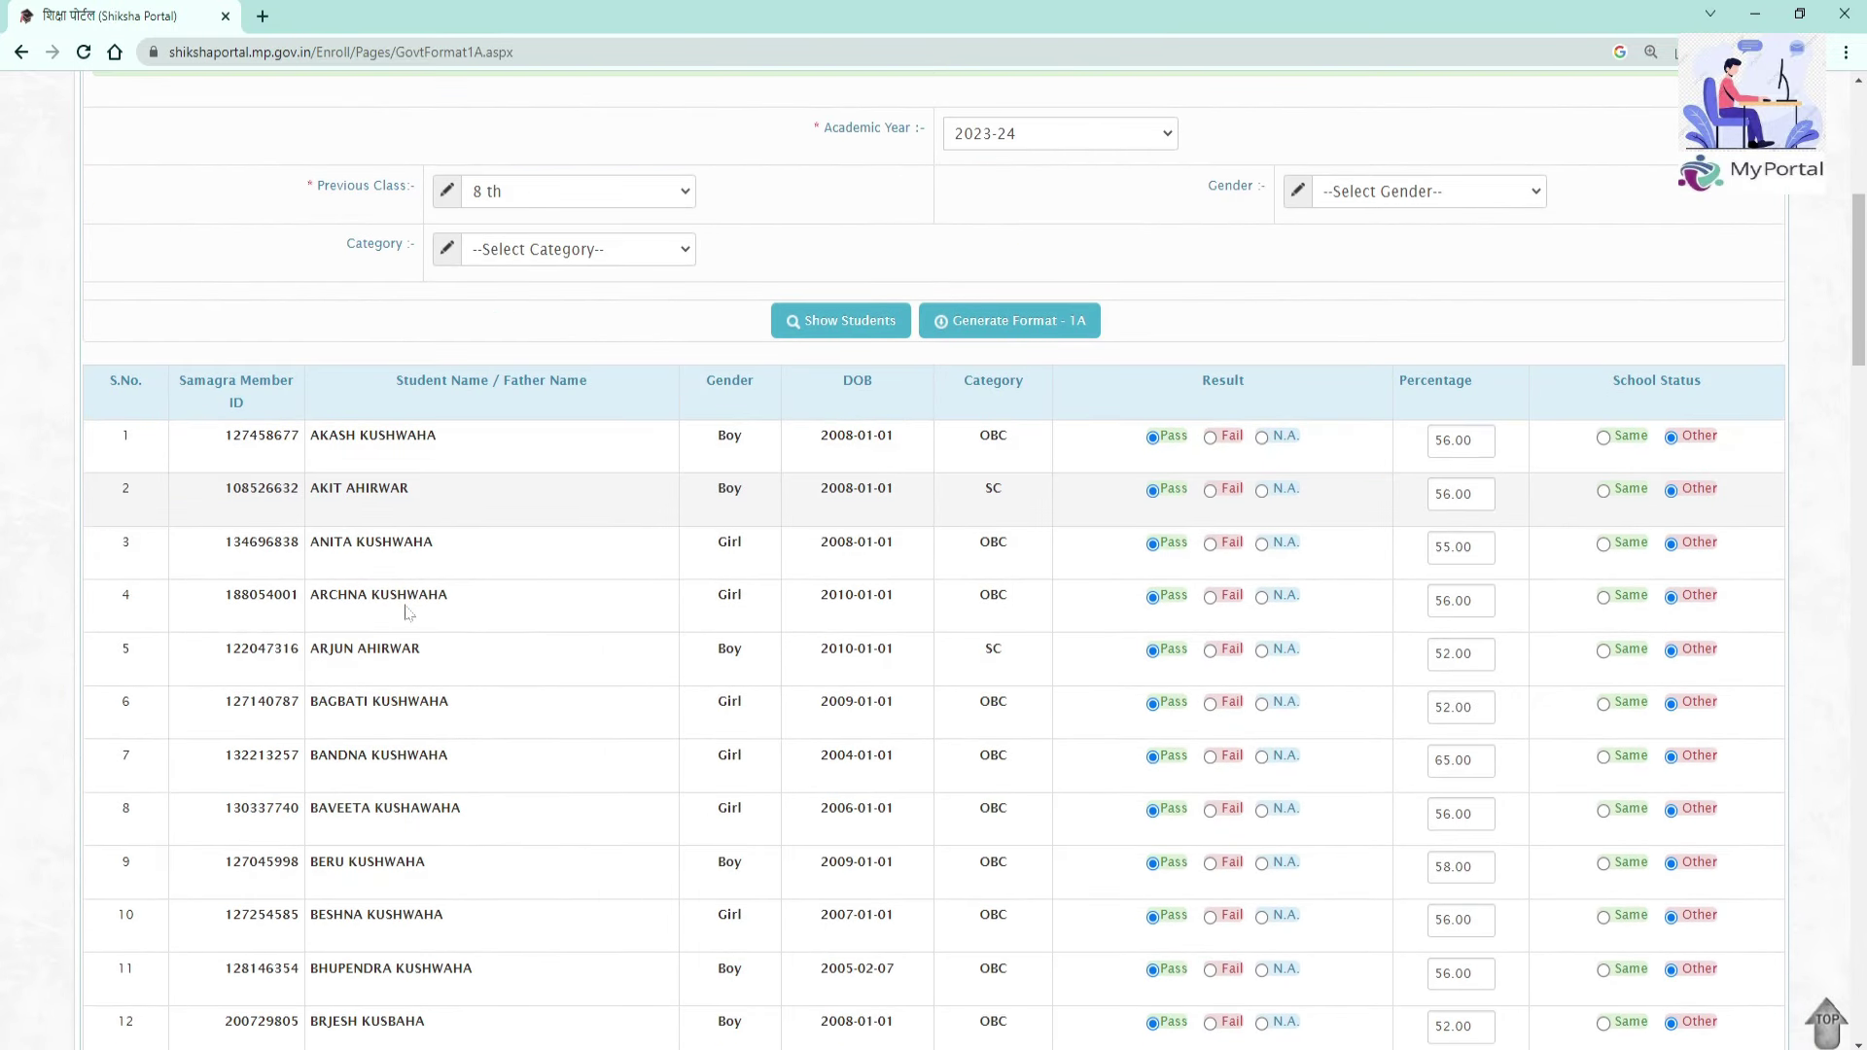
scroll(407, 613, "down", 2)
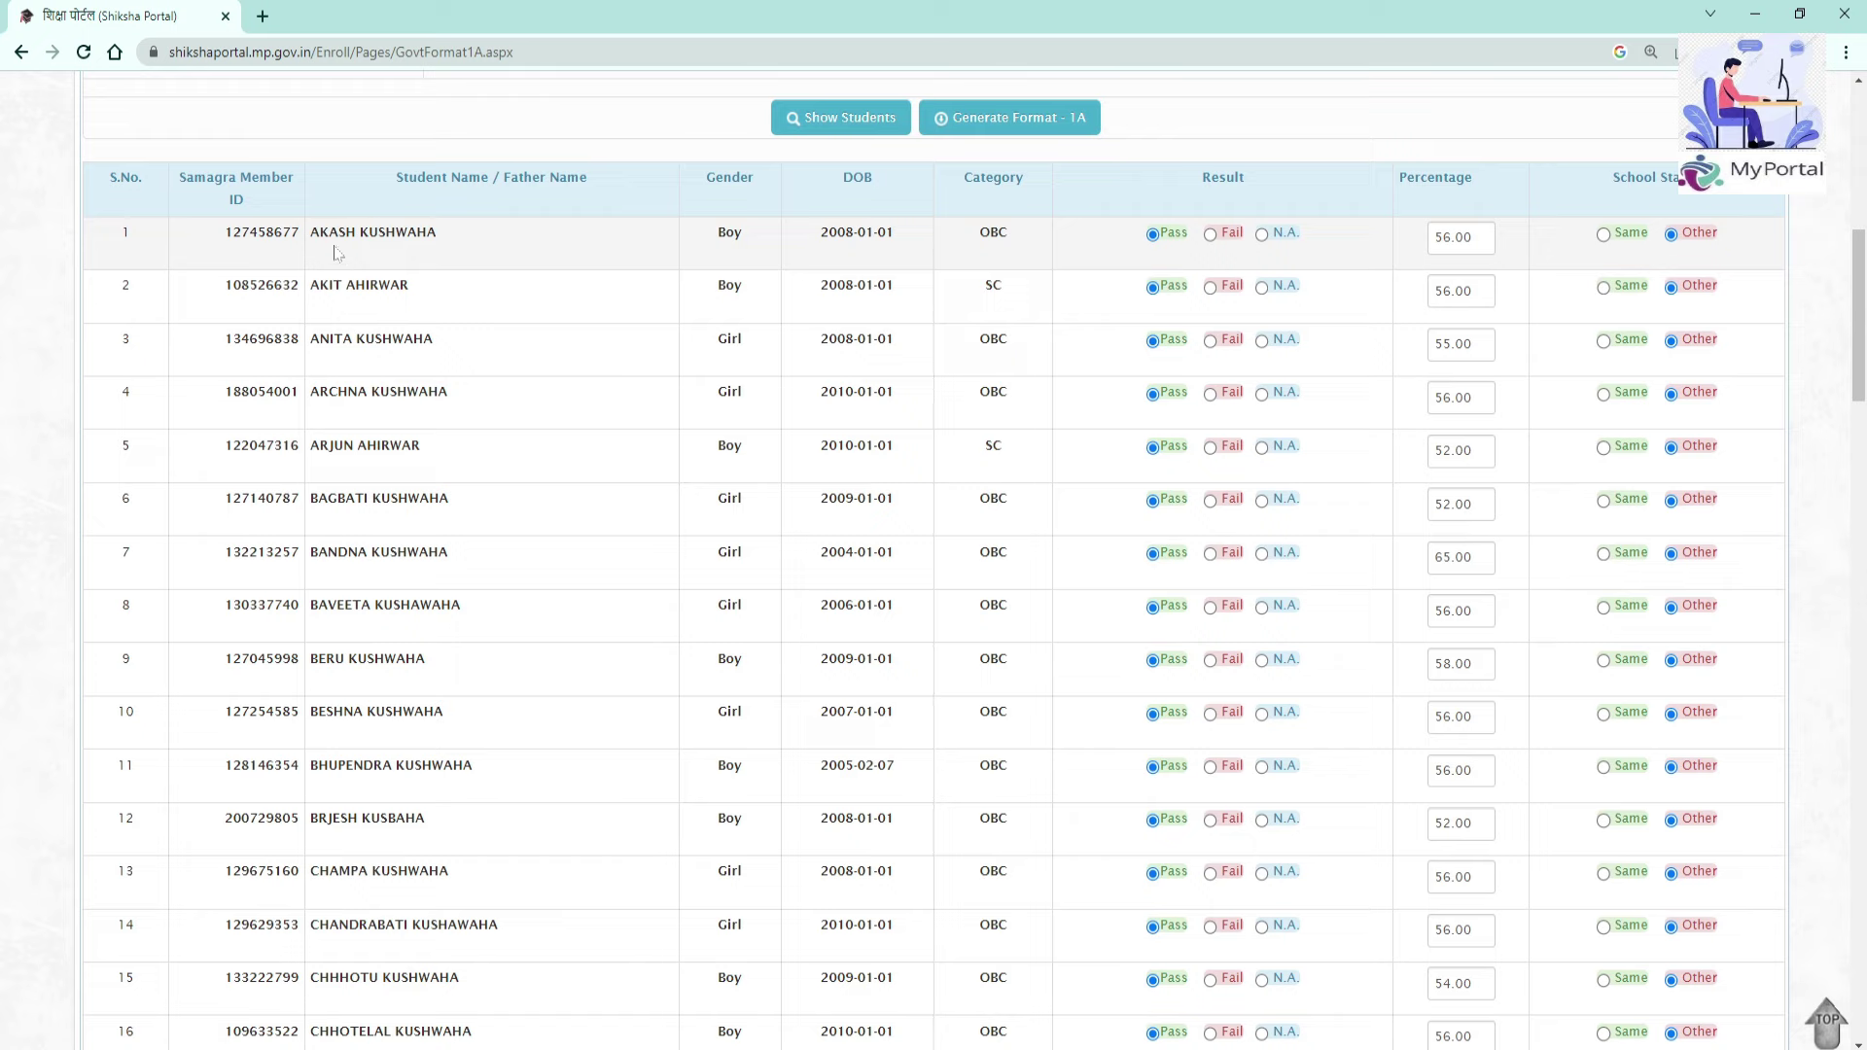
left_click_drag(319, 233, 461, 237)
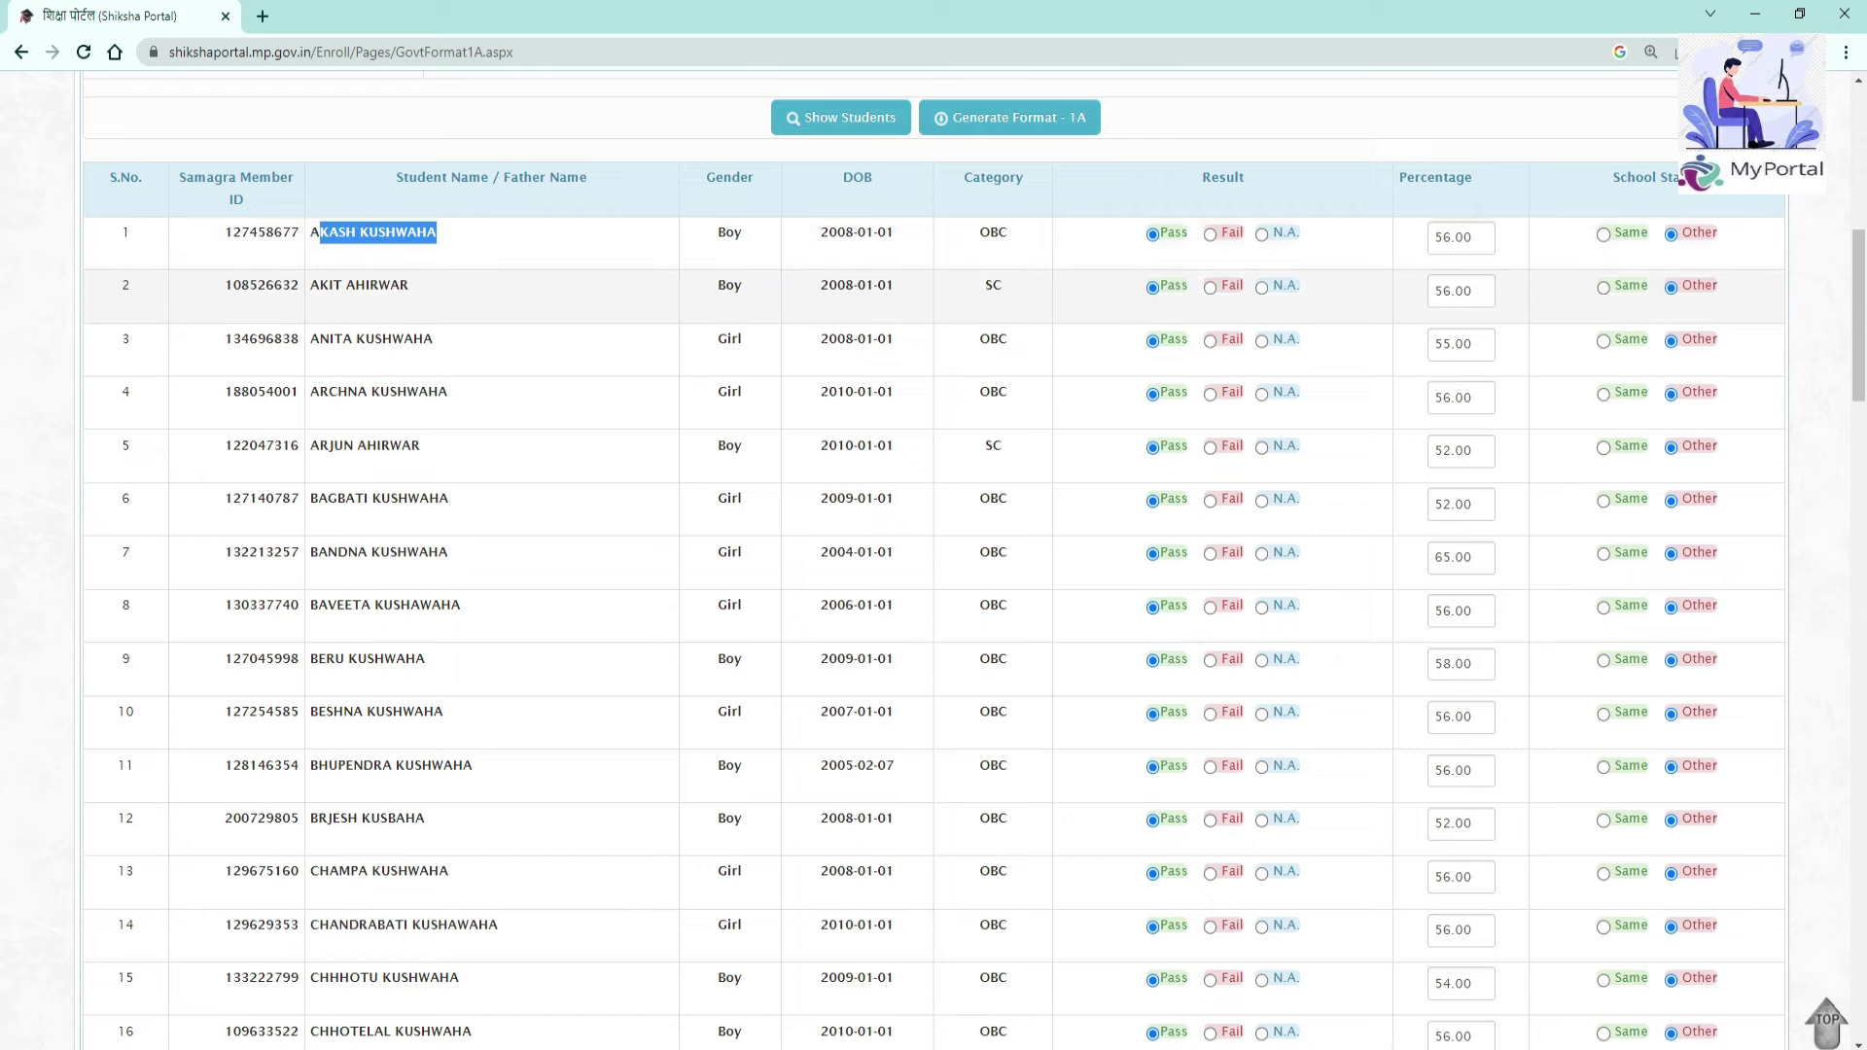
Step: Check the first listed student's result and percentage, and set the school status to Same
left_click_drag(1257, 177, 1194, 176)
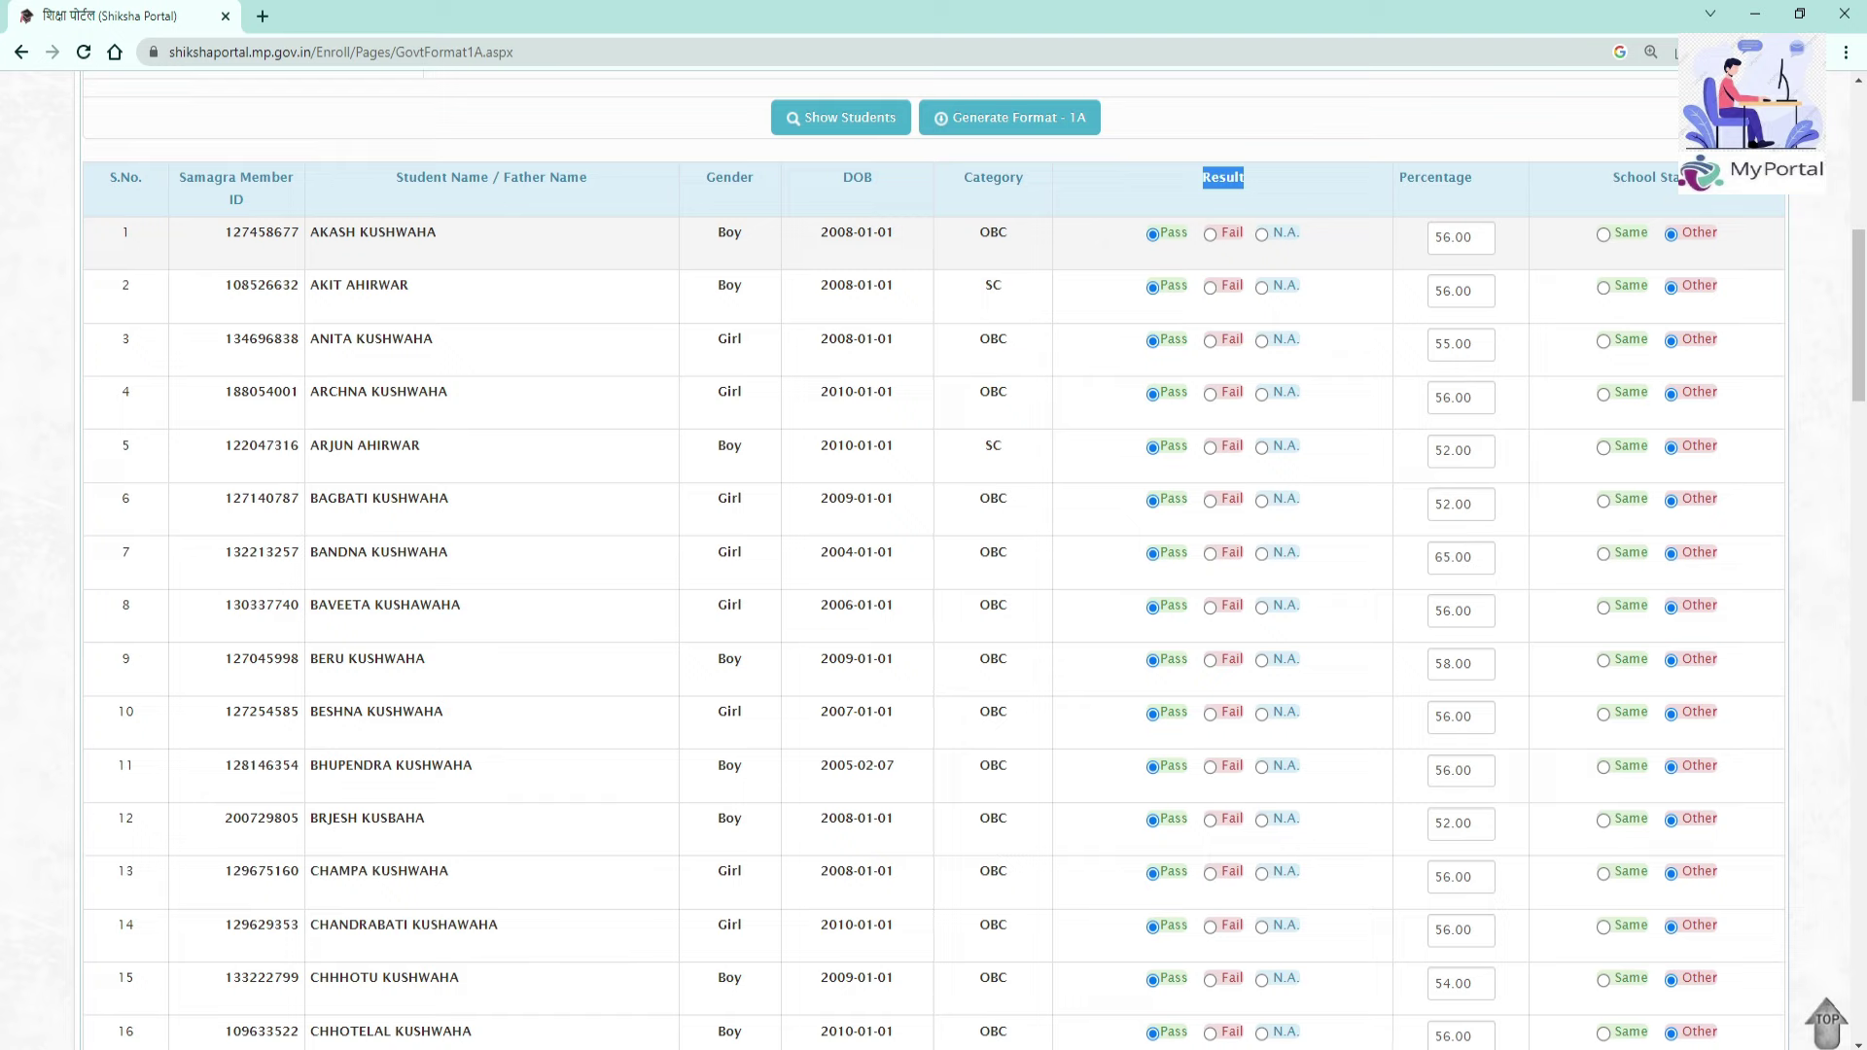
double_click(1453, 238)
left_click(1534, 235)
left_click(1604, 239)
Step: Review the Result, Percentage and School Status columns and go to the verification code field below the last student
scroll(1679, 258, "up", 2)
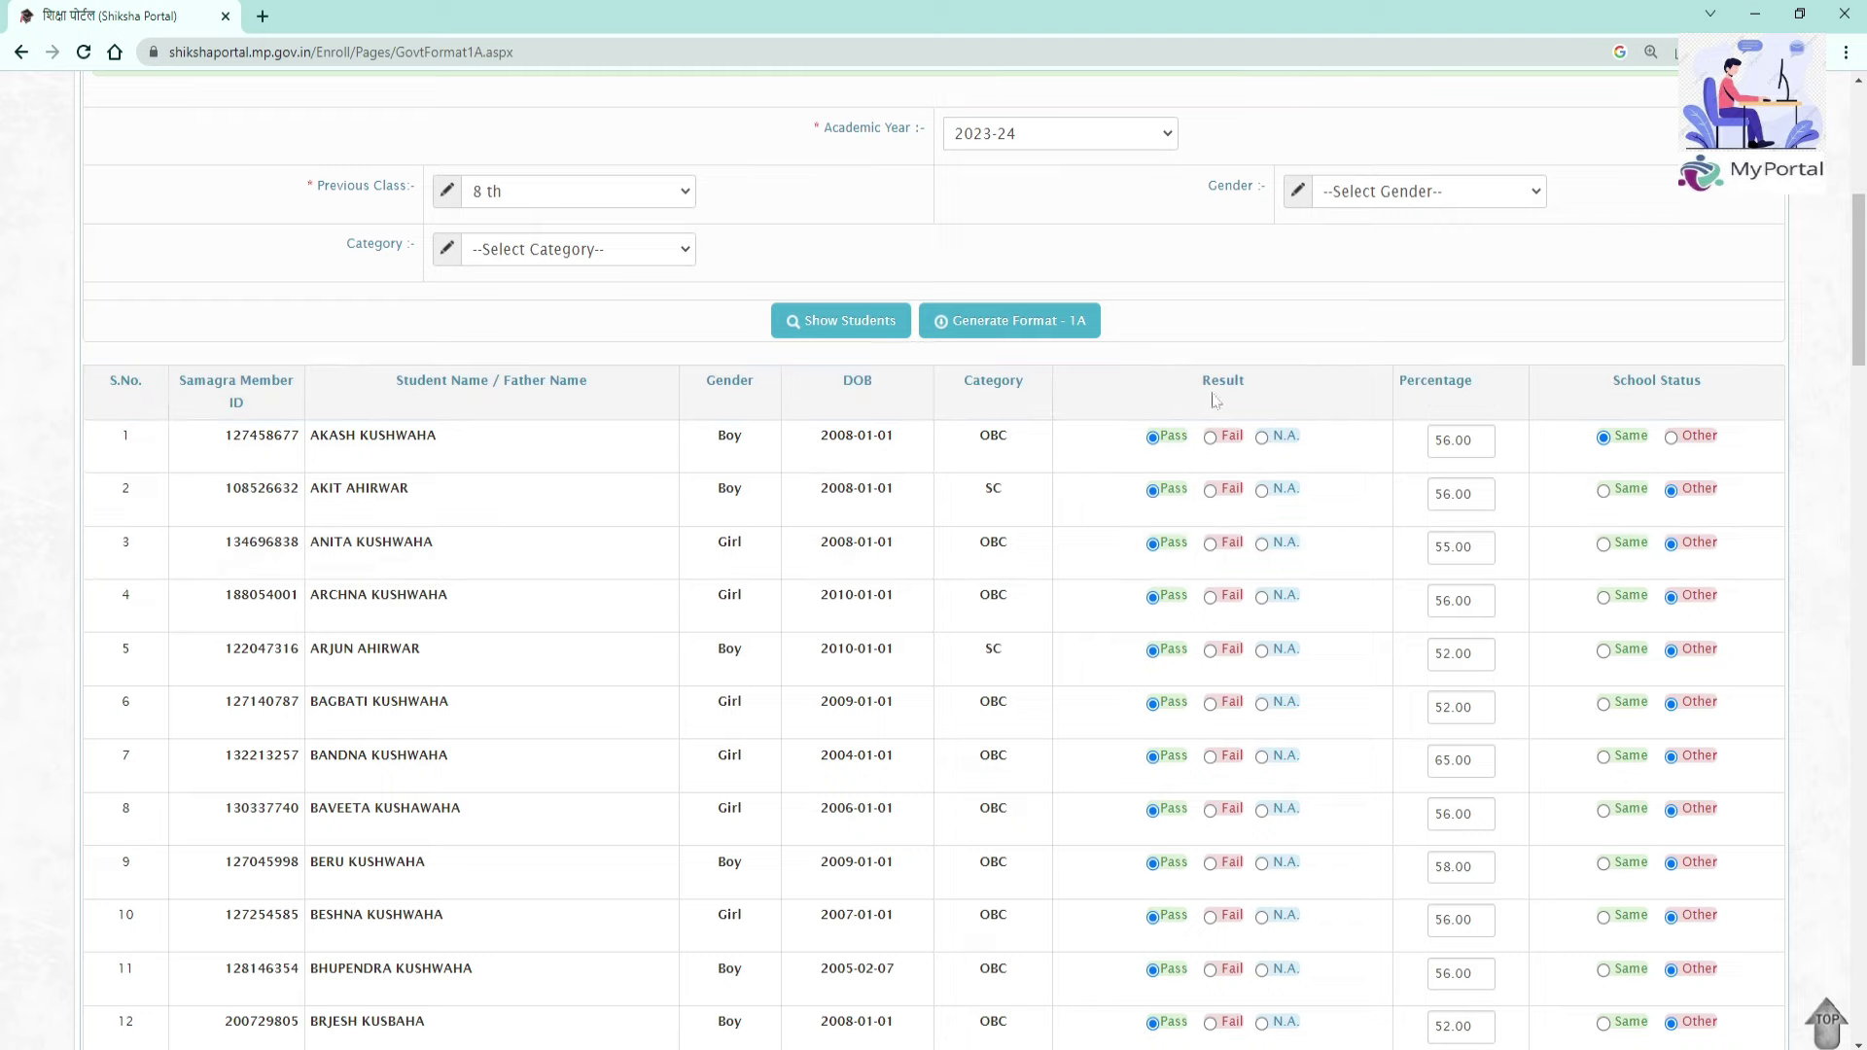
left_click_drag(1202, 380, 1260, 391)
left_click_drag(1398, 381, 1473, 382)
left_click_drag(1613, 380, 1727, 389)
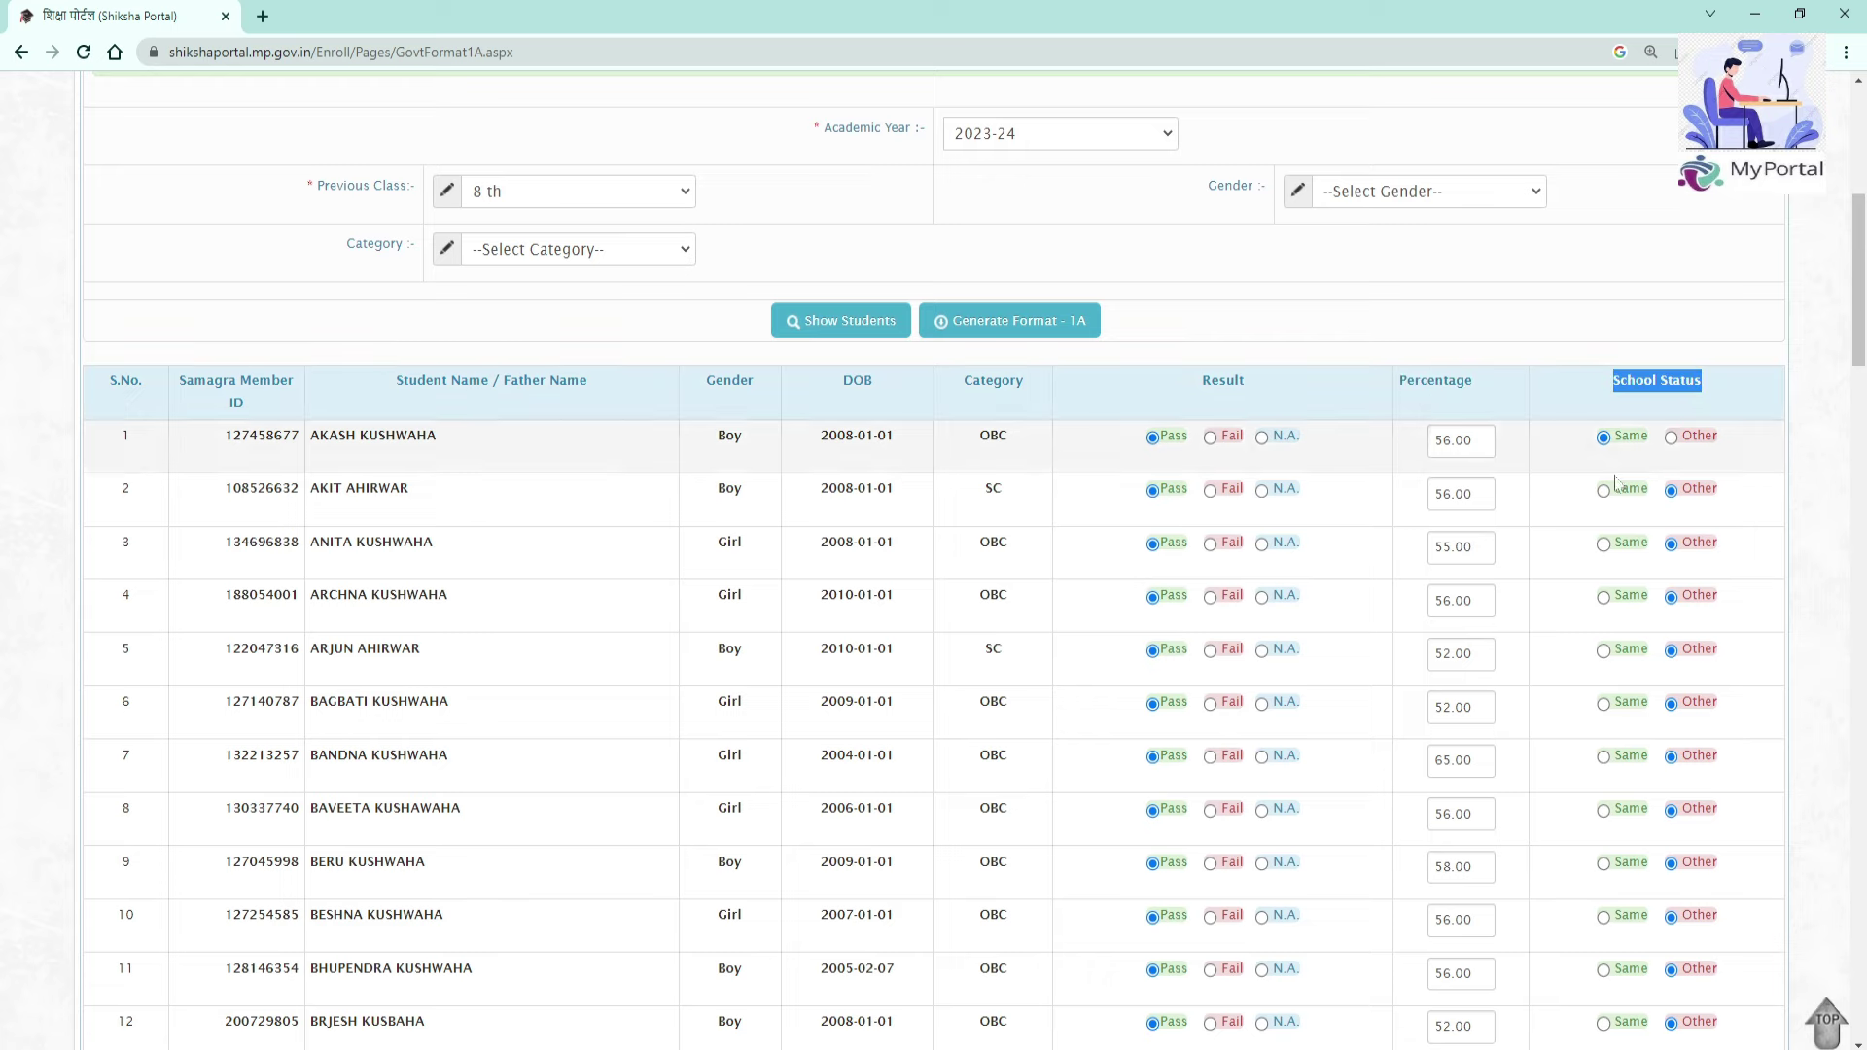
scroll(862, 488, "down", 20)
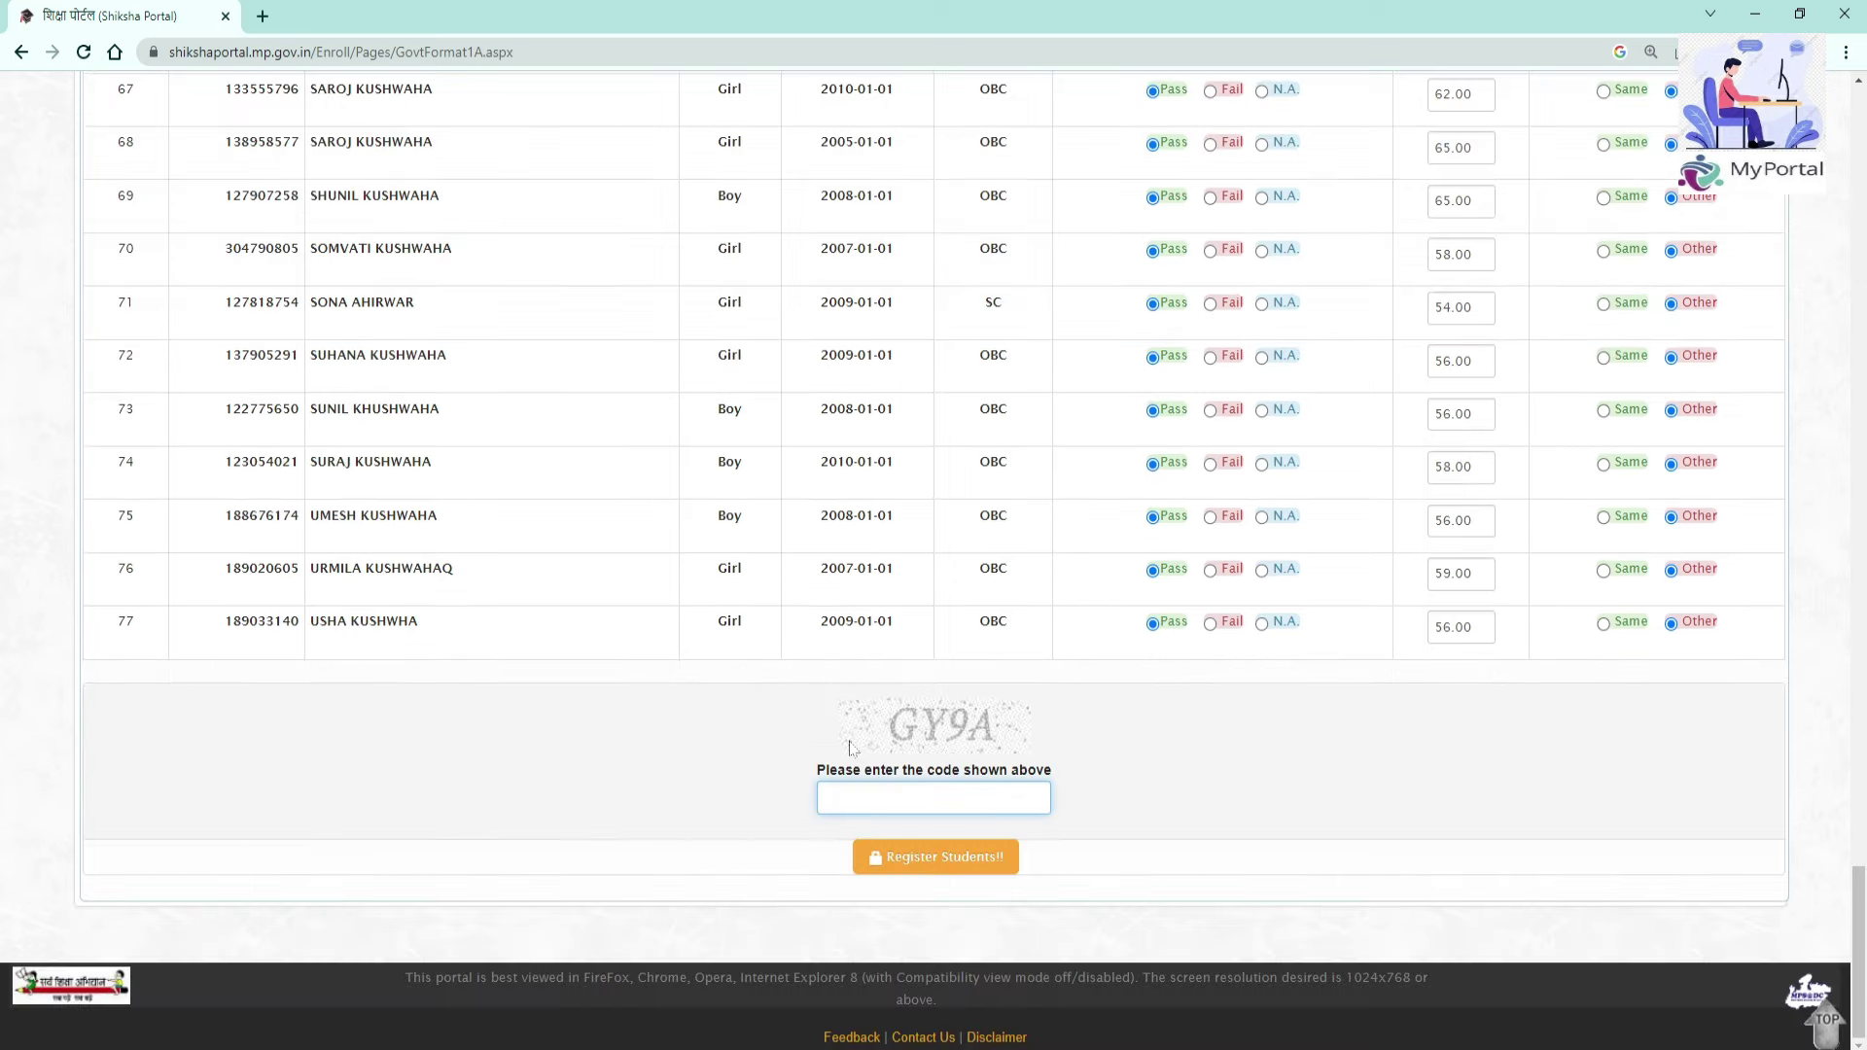